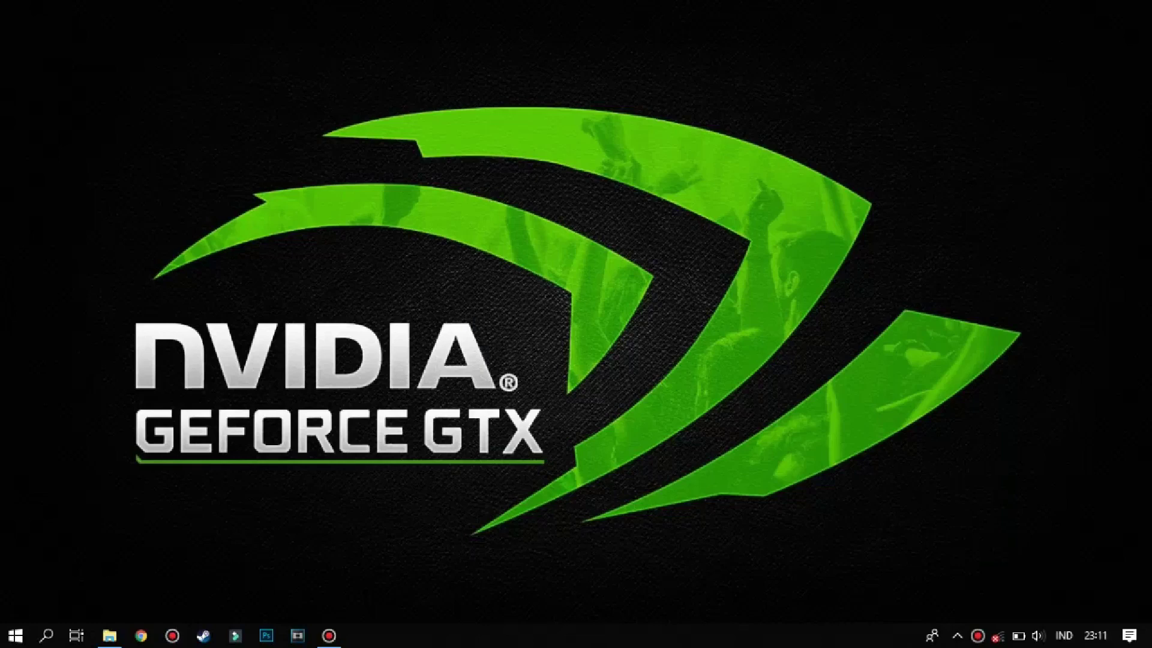
Step: Bring up the Bandicam window, move it toward the middle of the desktop, and view the lists of captured images and recorded videos
{"action": "left_click", "coordinate": [329, 635]}
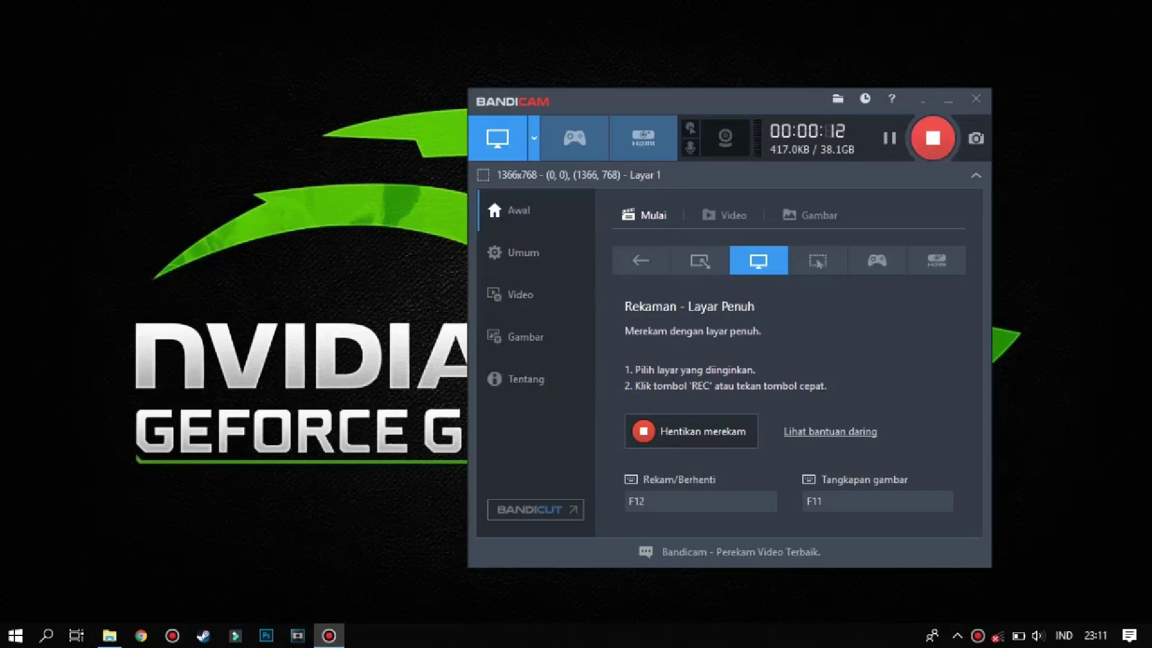
{"action": "left_click_drag", "start_coordinate": [689, 101], "coordinate": [576, 97]}
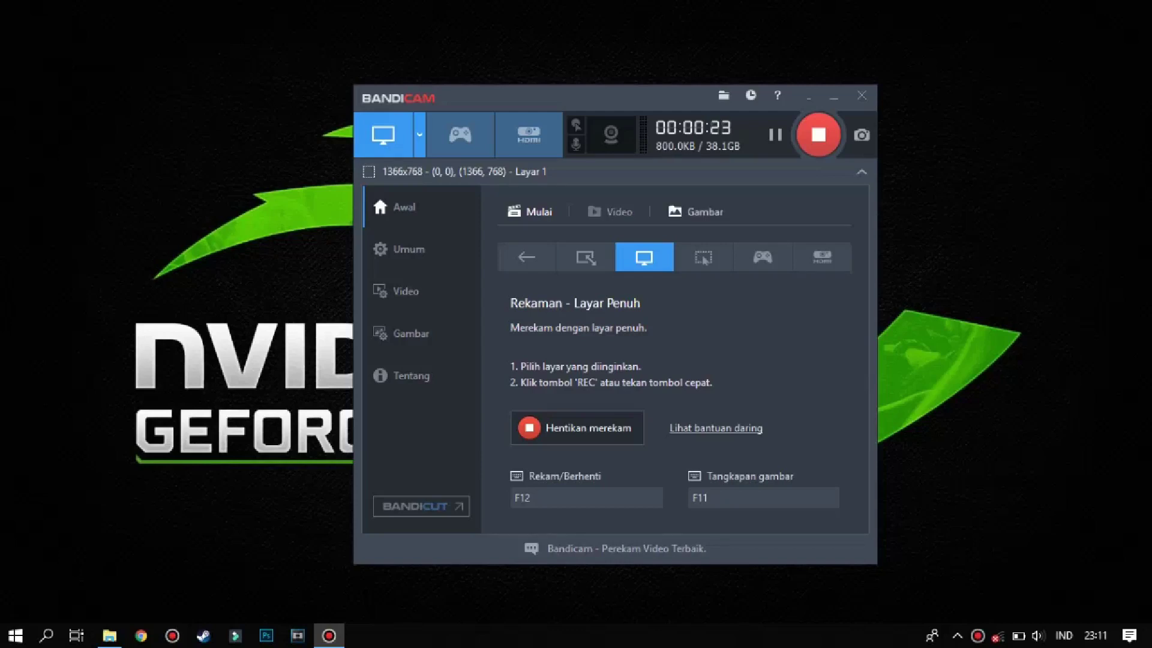
{"action": "left_click", "coordinate": [611, 211]}
{"action": "left_click", "coordinate": [695, 212]}
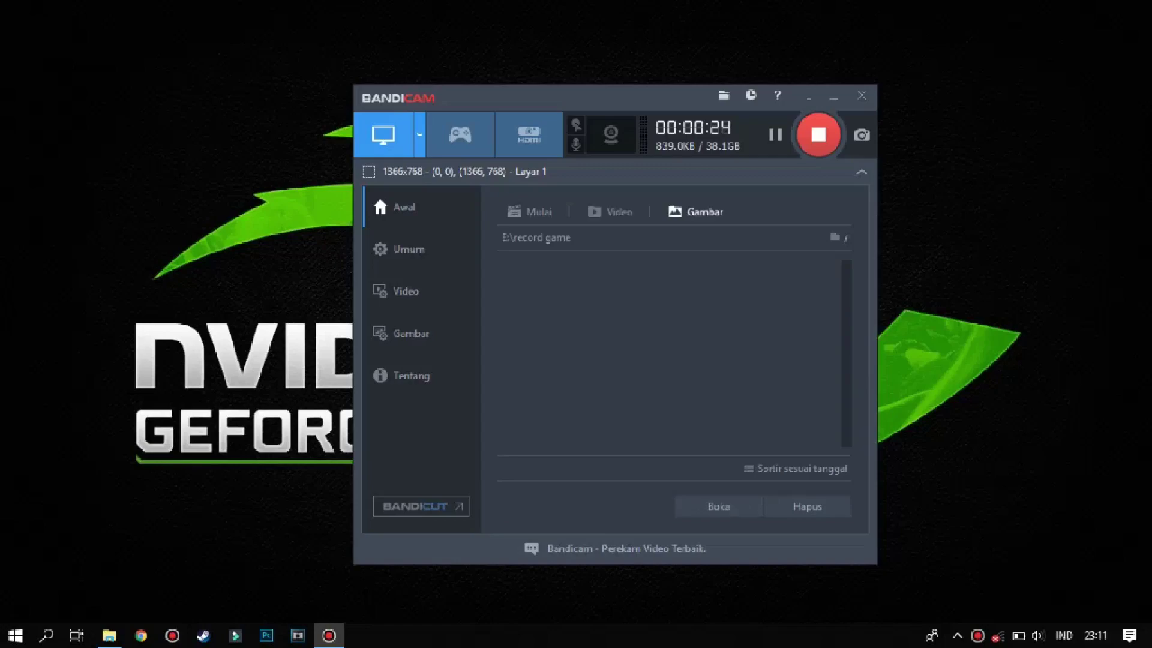
{"action": "left_click", "coordinate": [610, 211]}
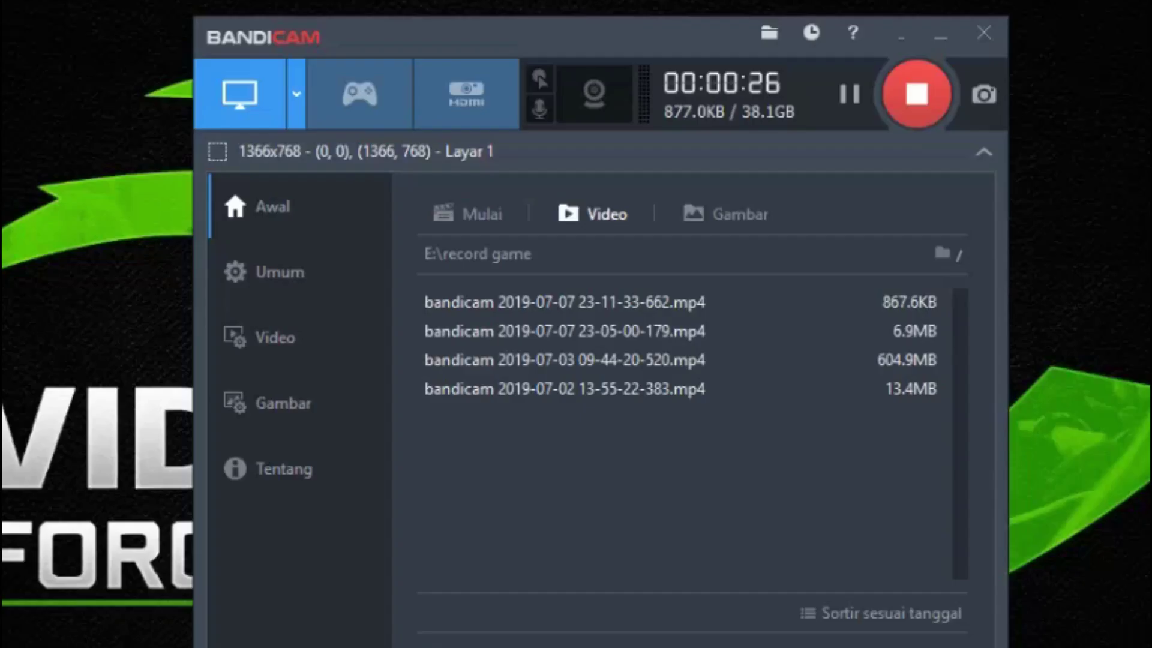
Step: Open the recording output folder from the general settings to view its files, and close the folder window
{"action": "left_click", "coordinate": [409, 249]}
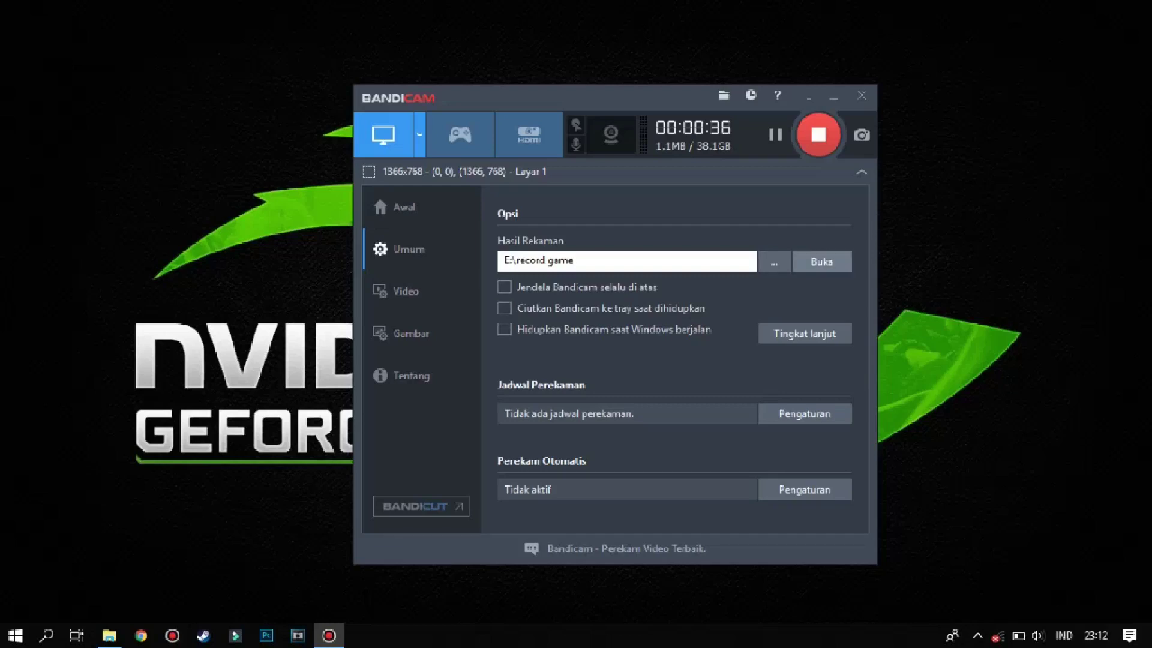
{"action": "left_click", "coordinate": [821, 262]}
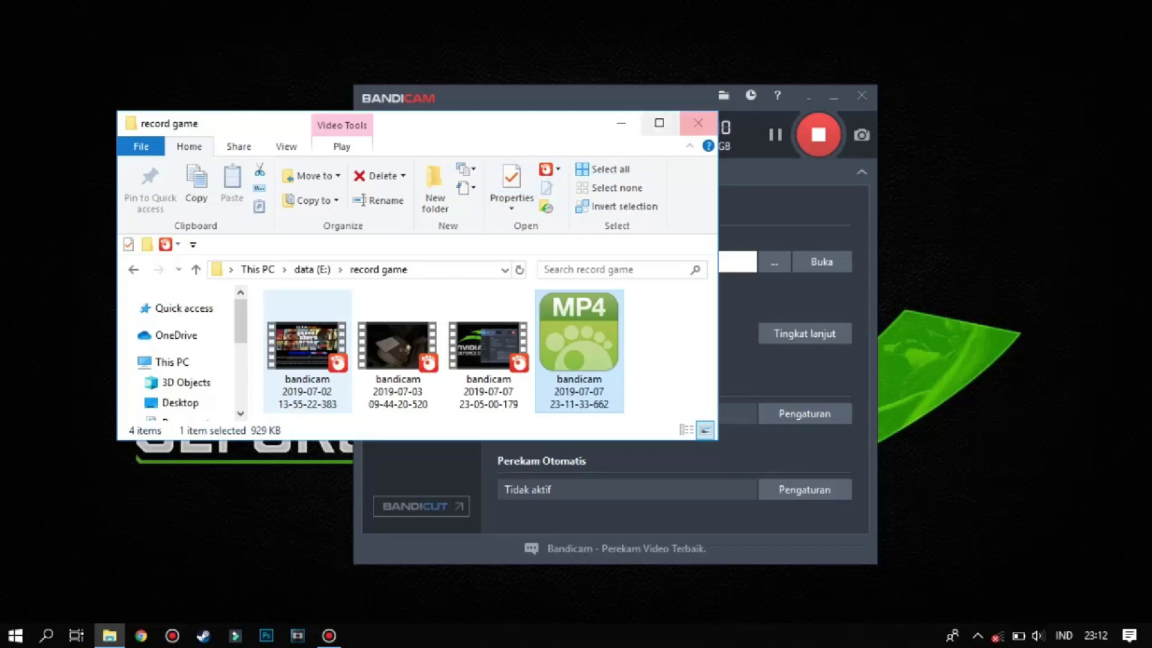
{"action": "left_click", "coordinate": [698, 122]}
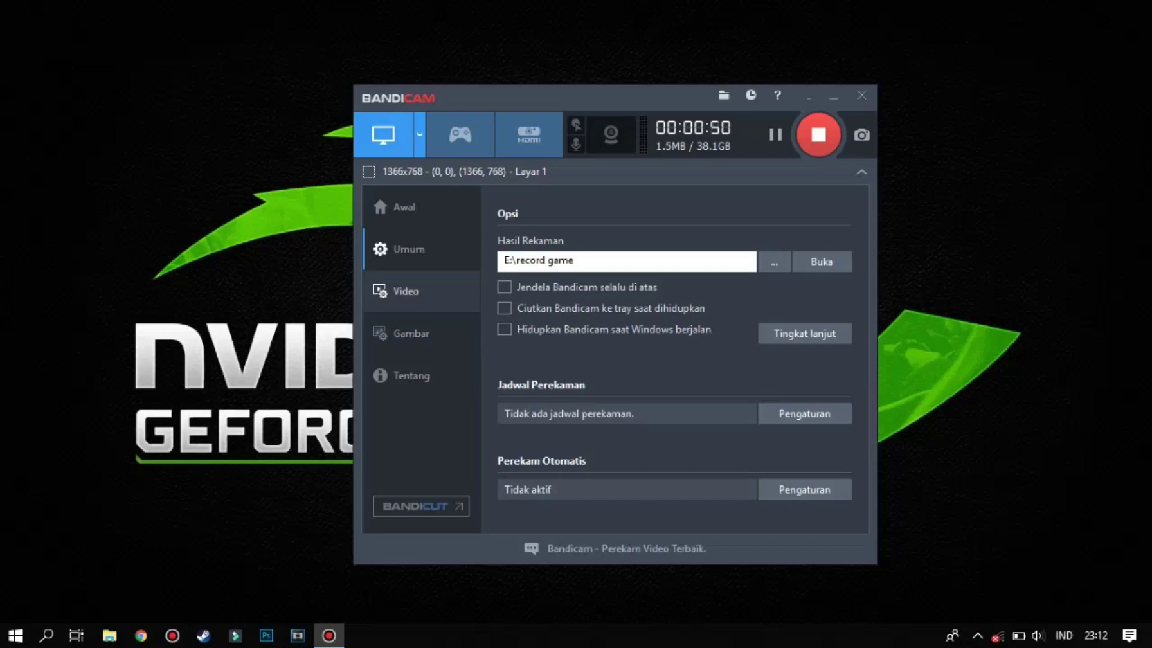
Step: Look through the available format presets in the video recording settings without choosing one
{"action": "left_click", "coordinate": [421, 290]}
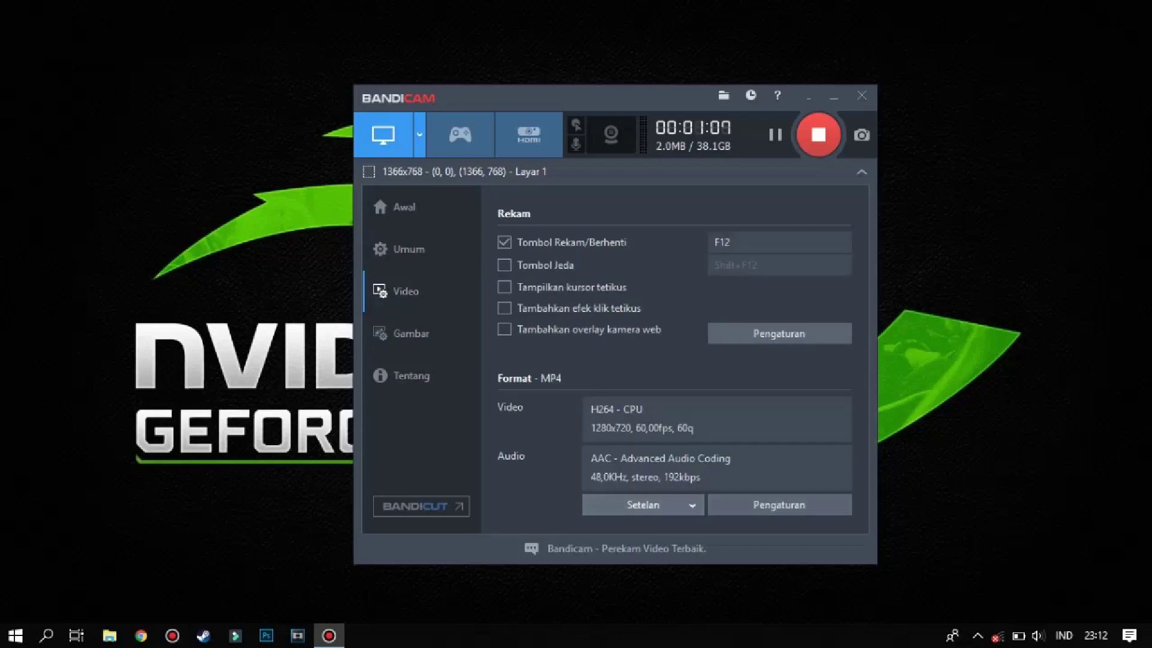
{"action": "left_click", "coordinate": [643, 504]}
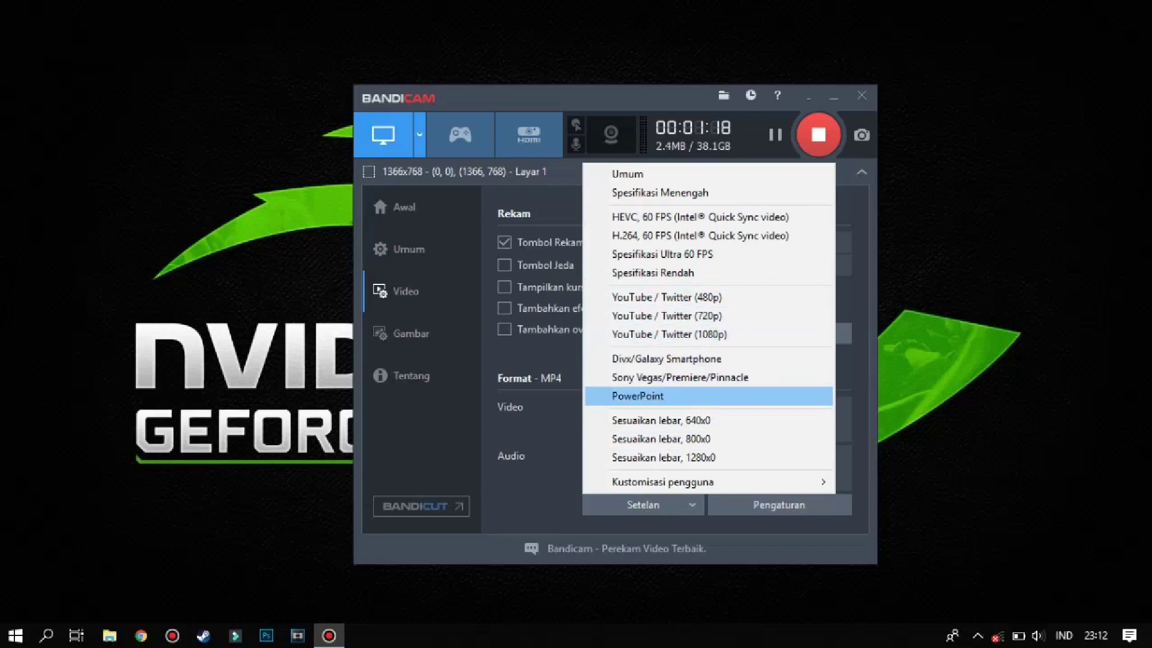
{"action": "key", "text": "Escape"}
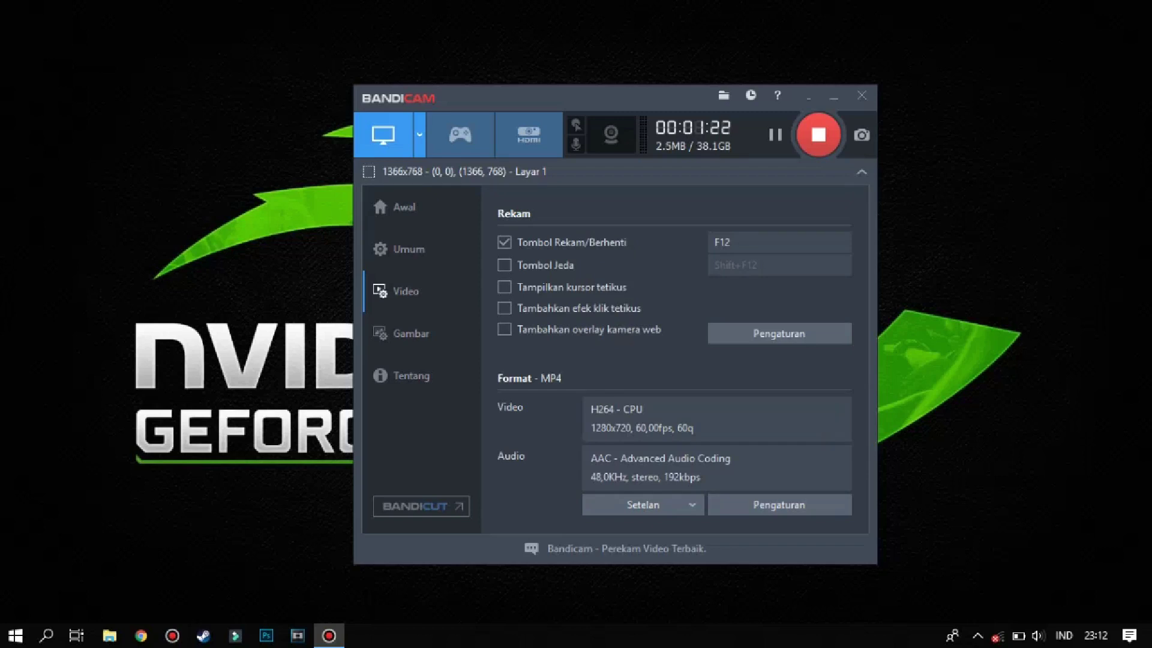
Step: In the video format settings, choose MP4 as the file type and 1280 x 720 as the video size
{"action": "left_click", "coordinate": [779, 504]}
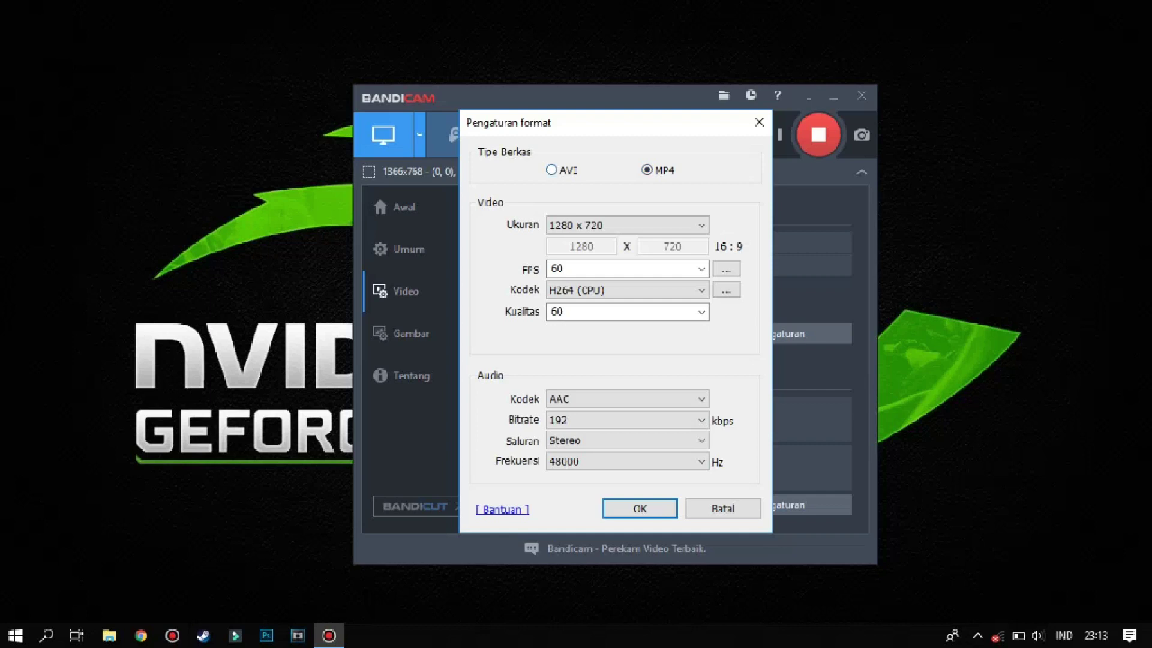
{"action": "left_click", "coordinate": [551, 169]}
{"action": "left_click", "coordinate": [646, 170]}
{"action": "left_click", "coordinate": [627, 225]}
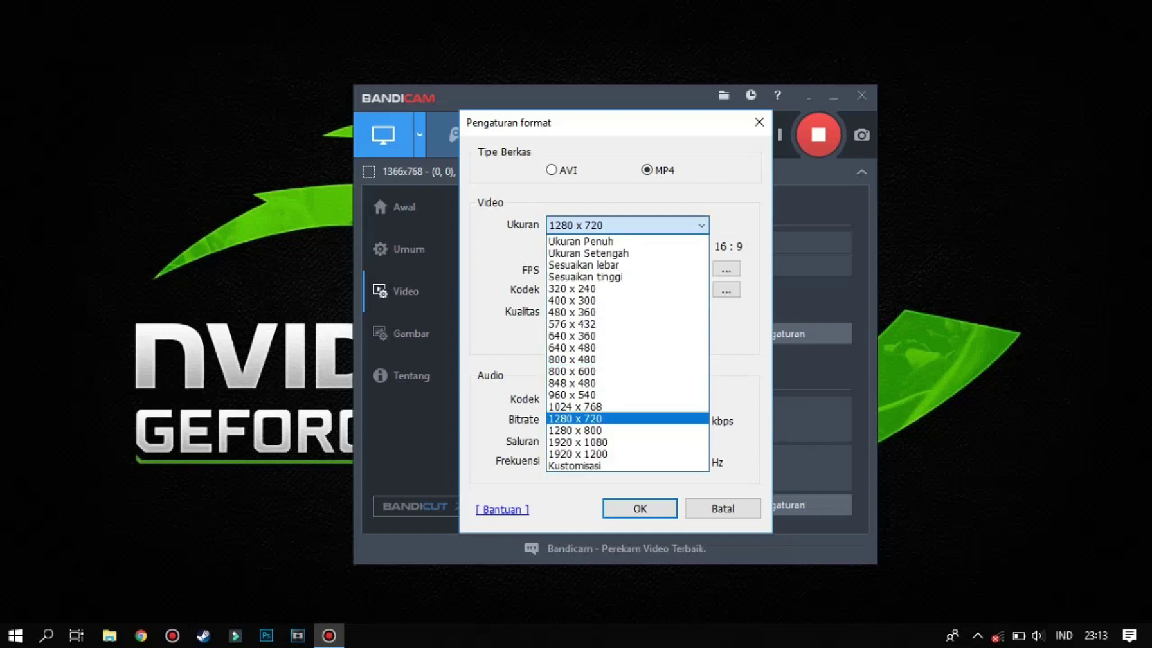
{"action": "left_click", "coordinate": [627, 418]}
{"action": "left_click", "coordinate": [627, 225]}
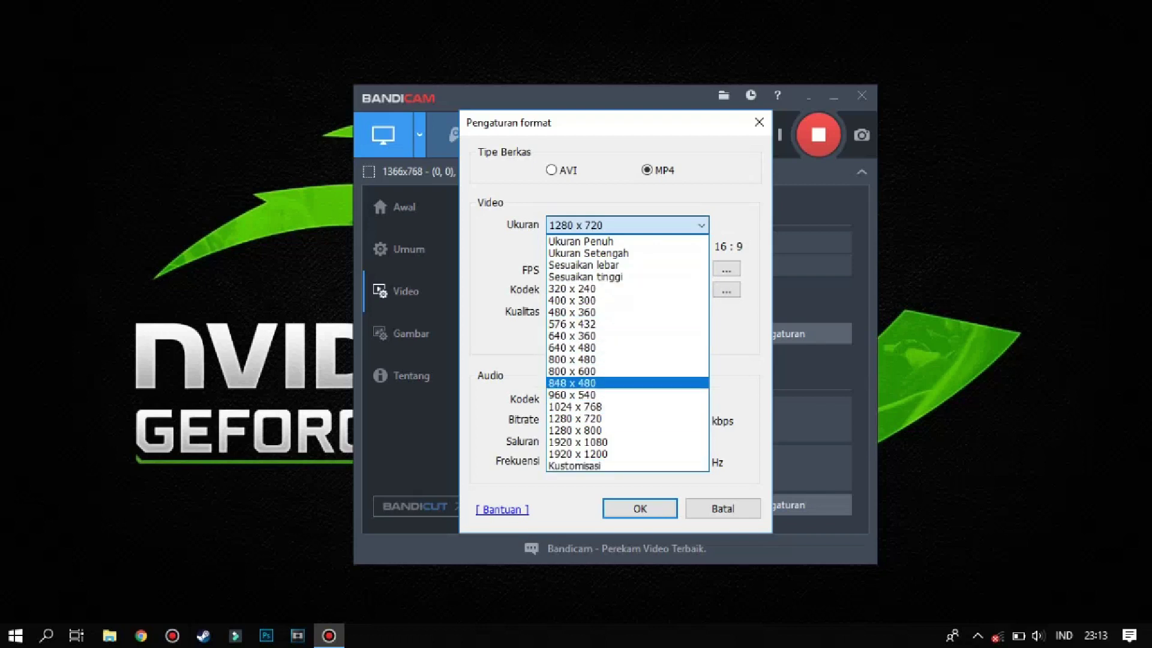
{"action": "left_click", "coordinate": [627, 225]}
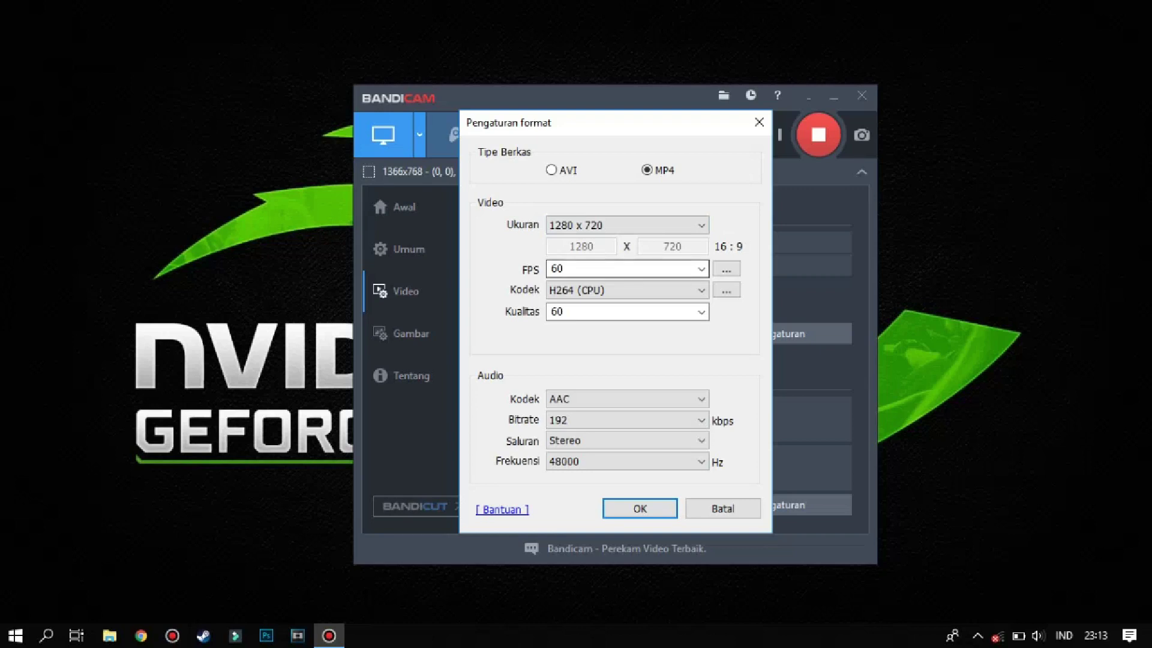
Step: Examine the selectable FPS values and the VFR and CFR frame rate modes, and close the FPS settings
{"action": "left_click", "coordinate": [701, 269]}
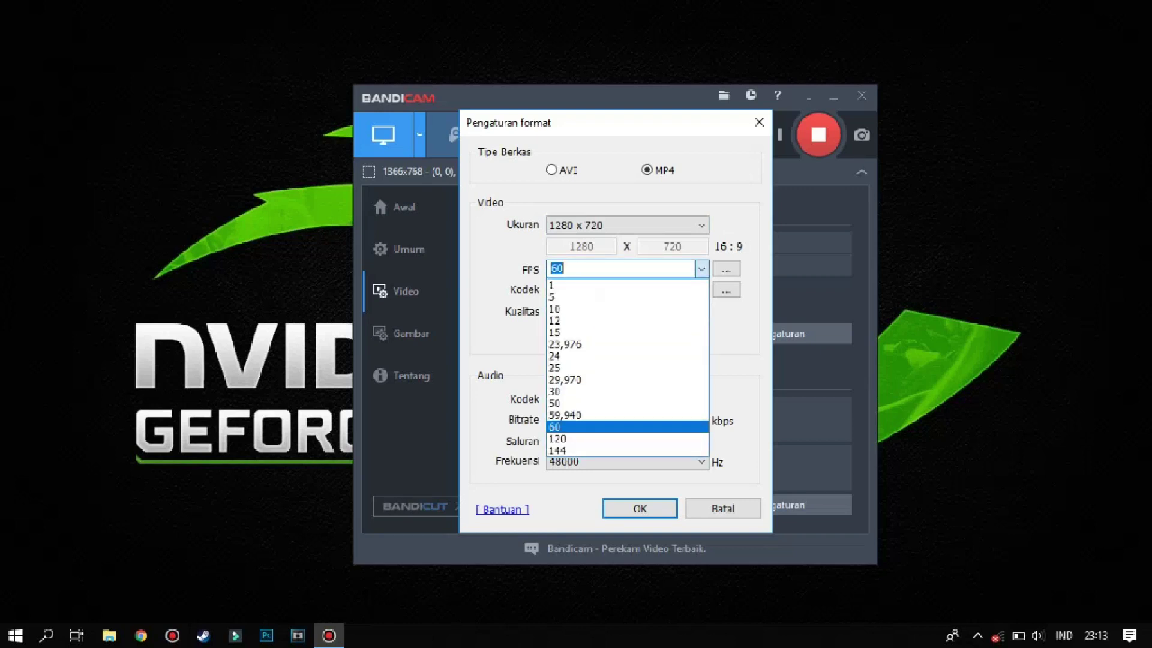
{"action": "left_click", "coordinate": [701, 269]}
{"action": "left_click", "coordinate": [627, 269]}
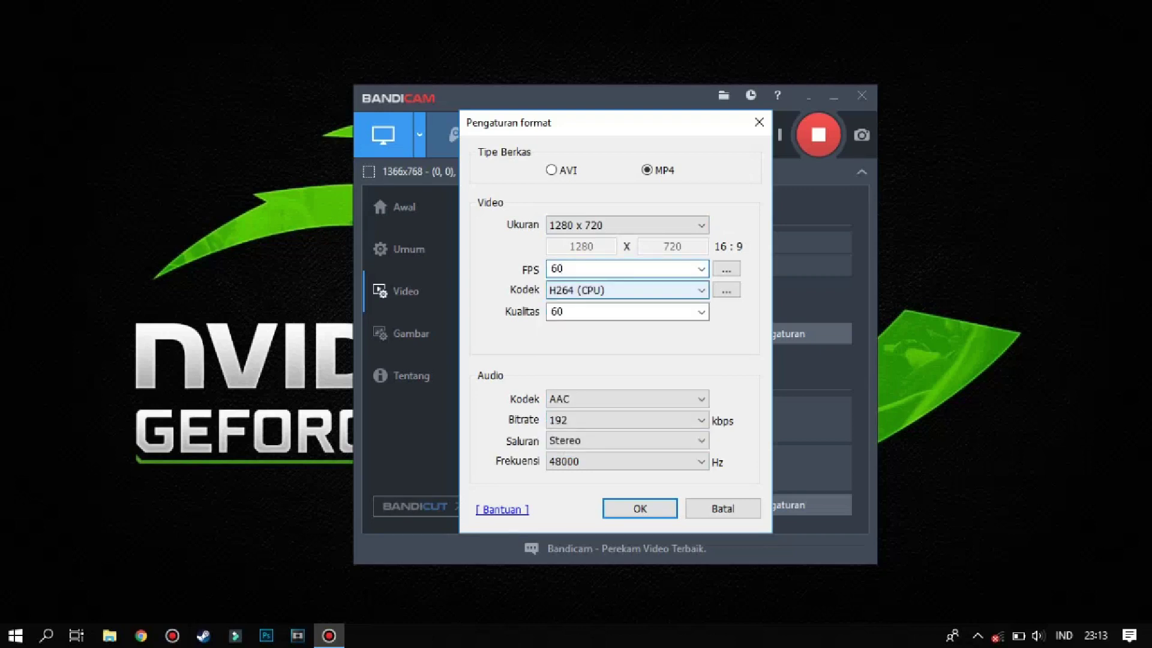
{"action": "left_click", "coordinate": [726, 269]}
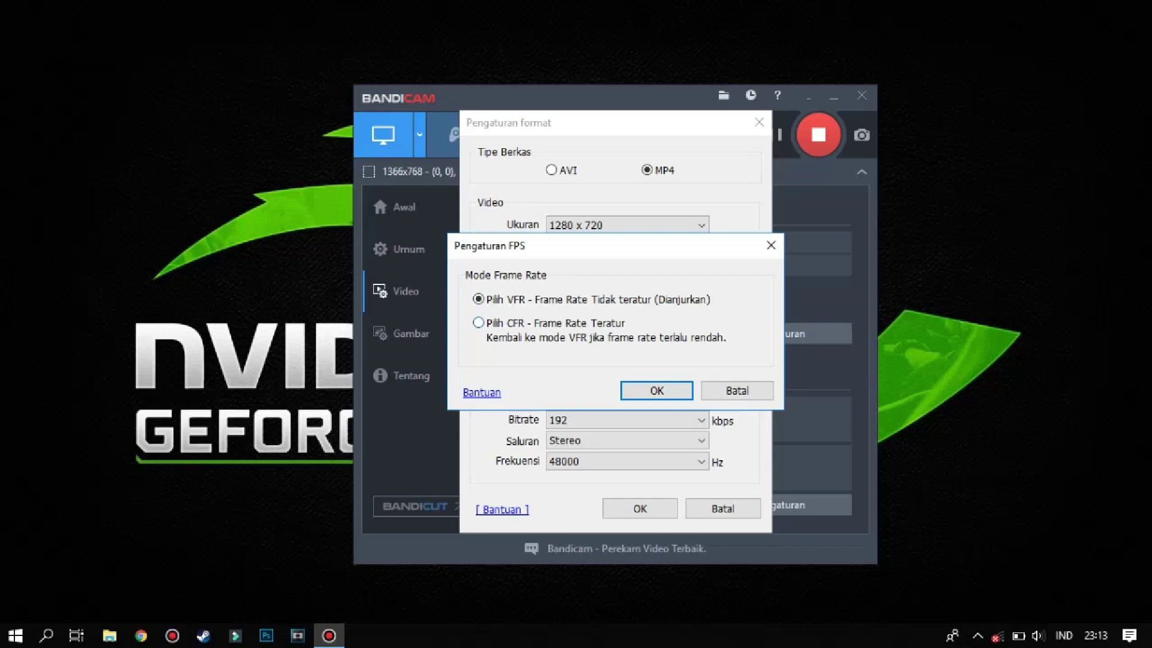
{"action": "left_click", "coordinate": [771, 245]}
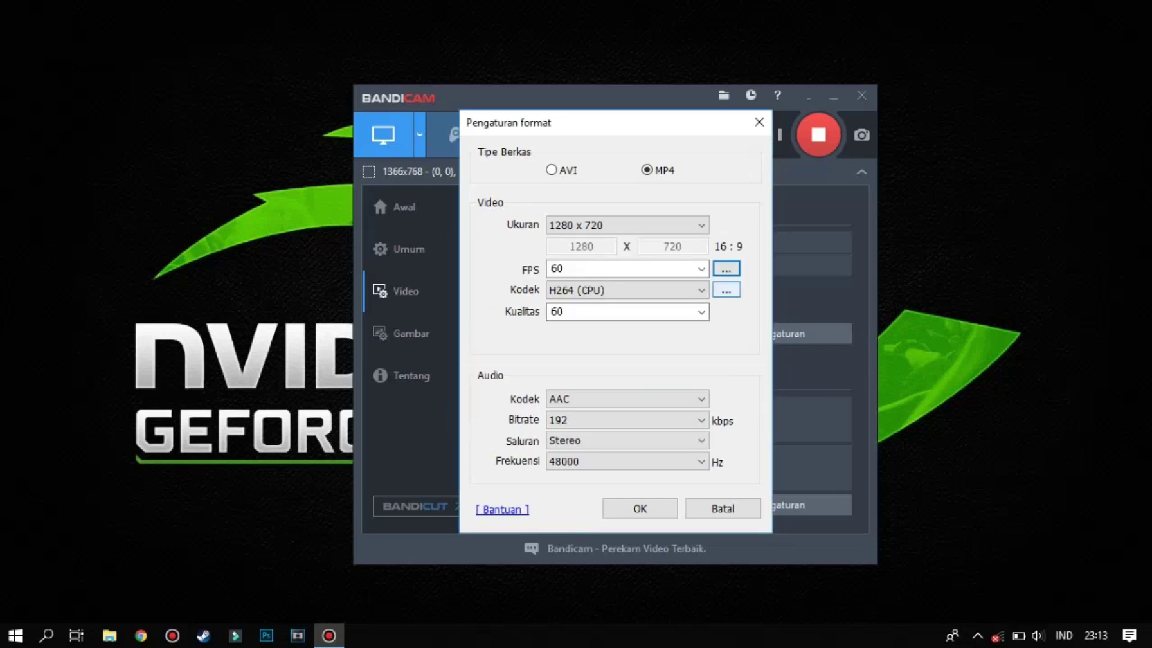
Step: Select H264 (CPU) as the video codec and accept its settings with quality-based VBR and faster encoding
{"action": "left_click", "coordinate": [700, 290]}
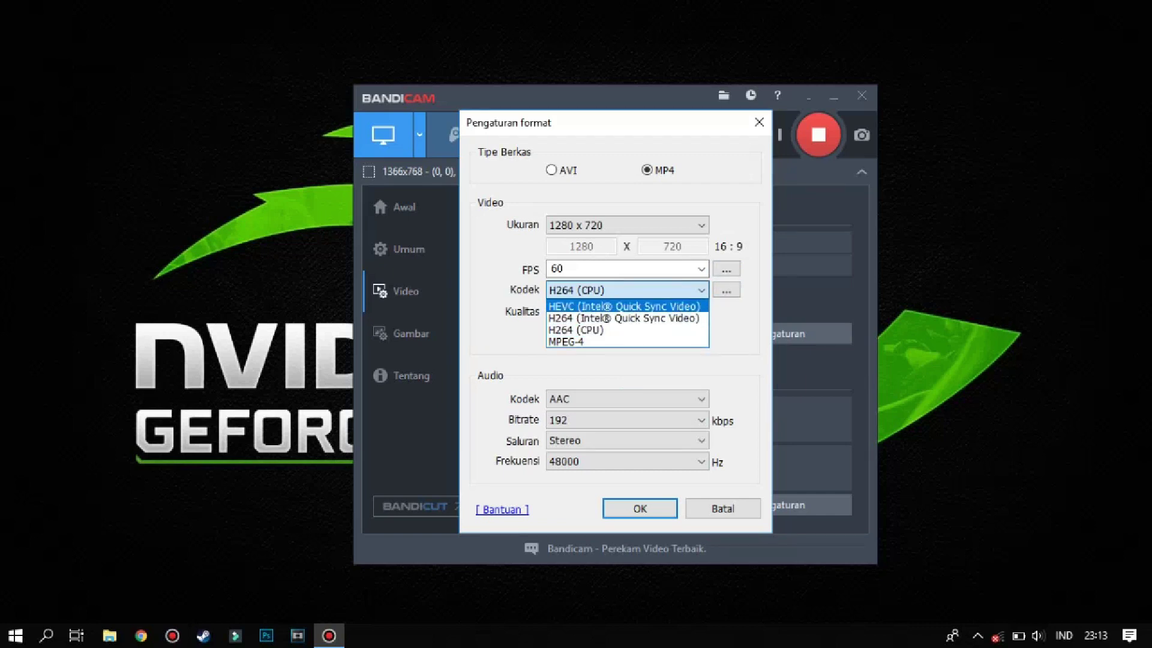
{"action": "left_click", "coordinate": [575, 330]}
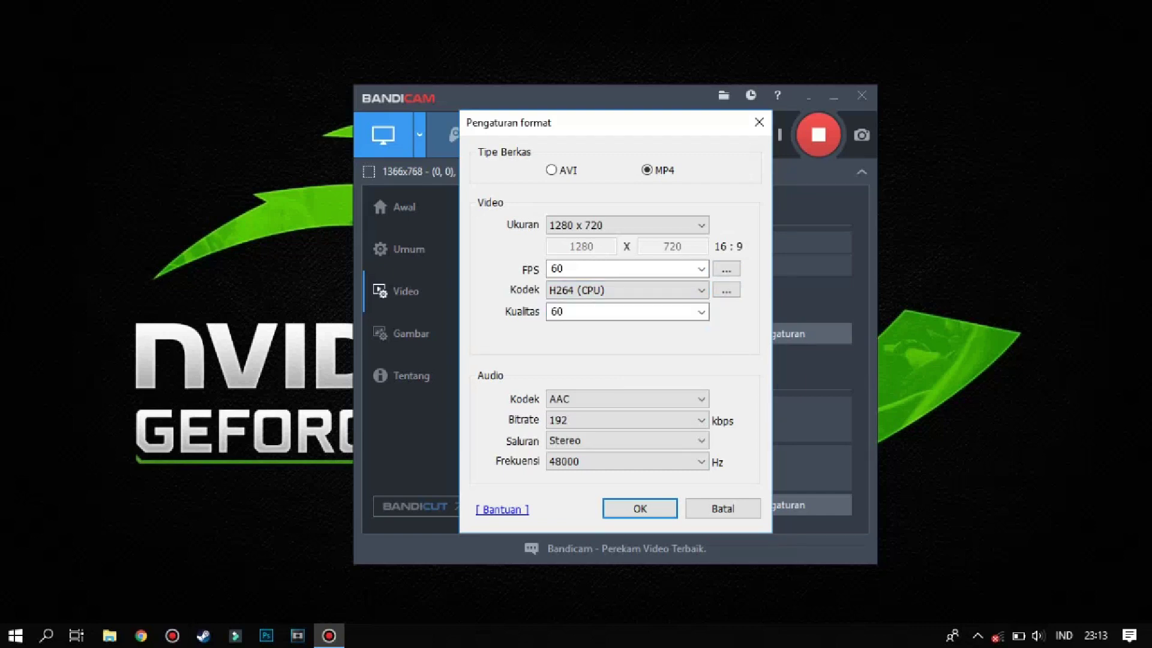
{"action": "left_click", "coordinate": [726, 289]}
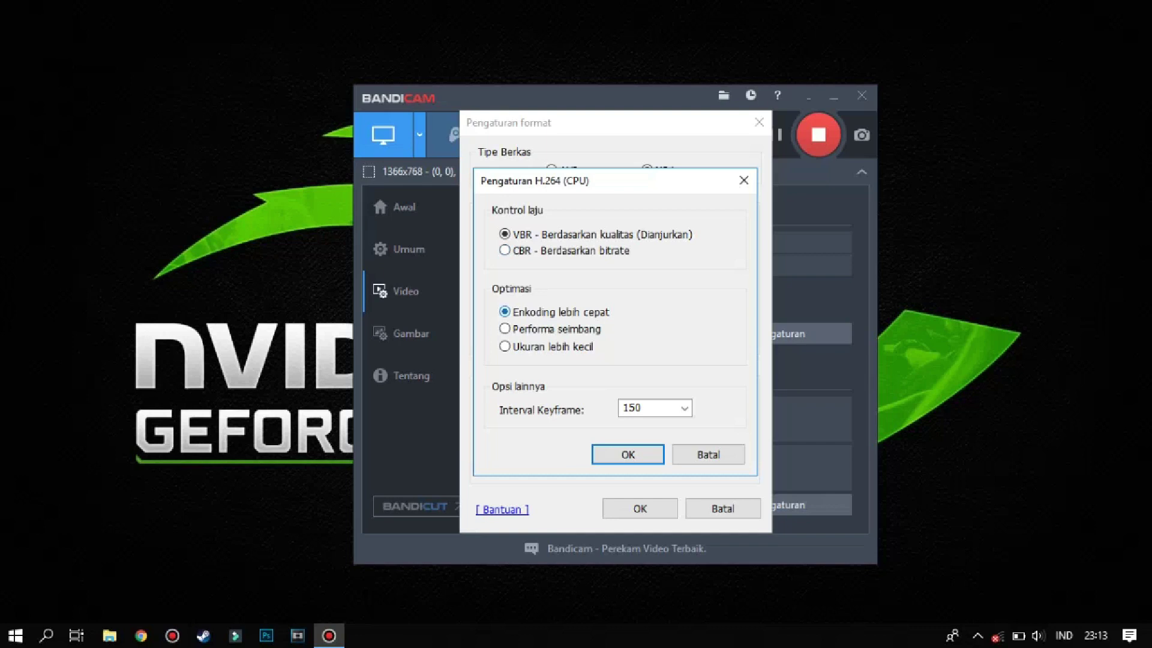
{"action": "key", "text": "Return"}
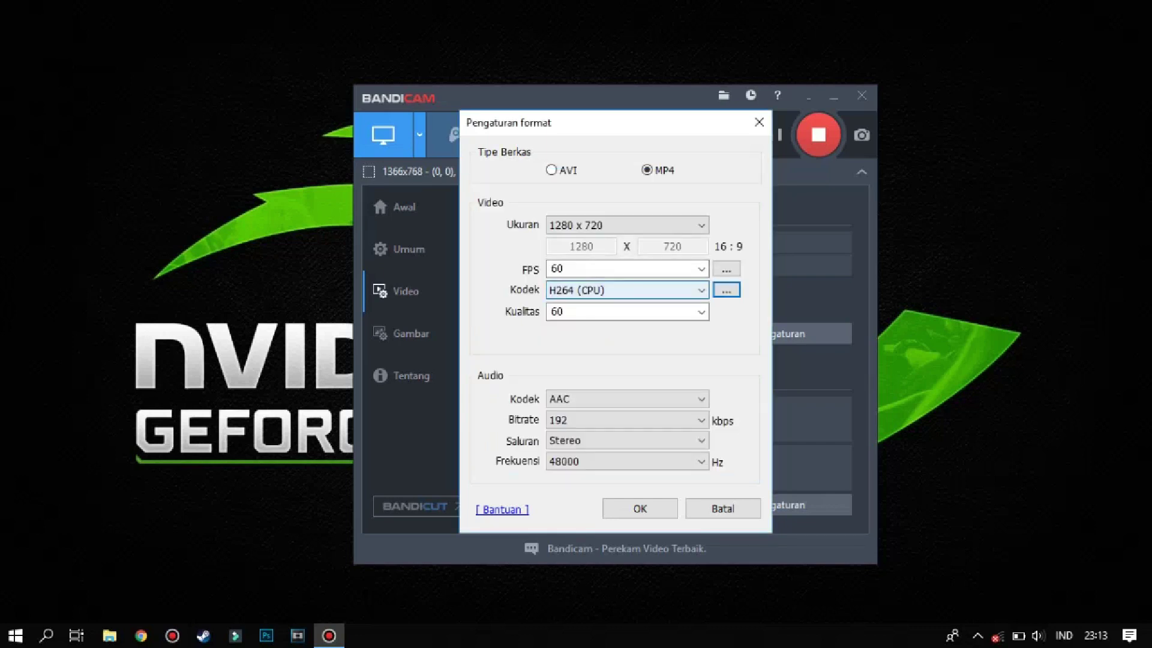
Step: Set the video quality to 60, check the audio codec choice, and confirm the format settings
{"action": "key", "text": "Tab"}
{"action": "key", "text": "alt+Down"}
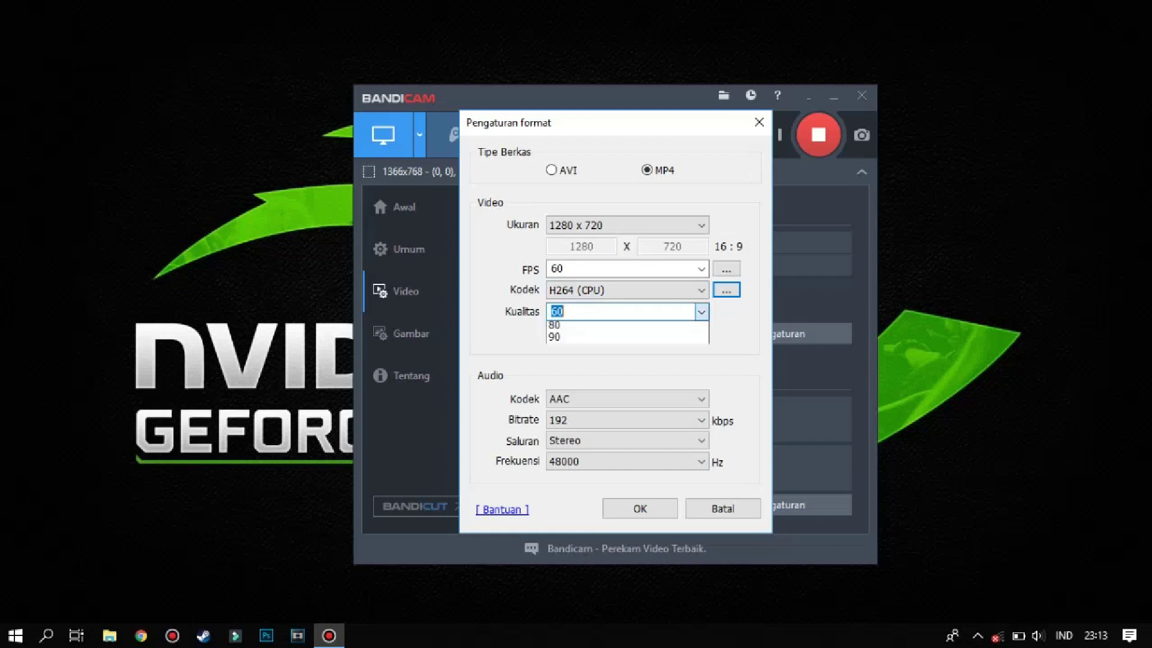
{"action": "key", "text": "Up"}
{"action": "key", "text": "Down"}
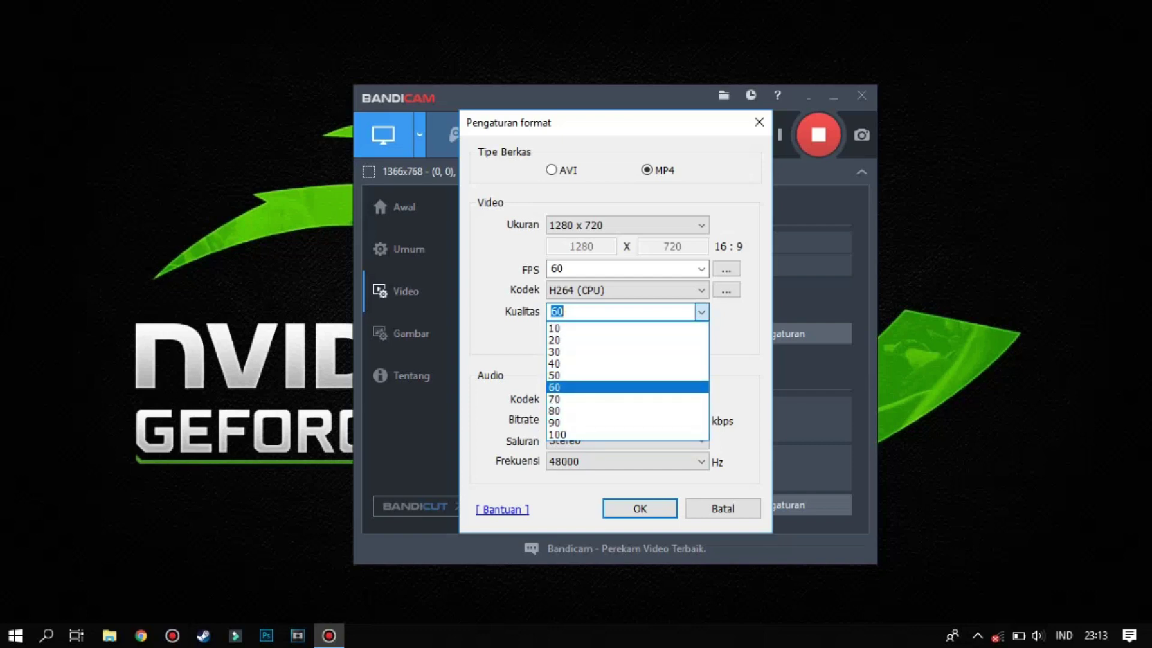
{"action": "left_click", "coordinate": [626, 387]}
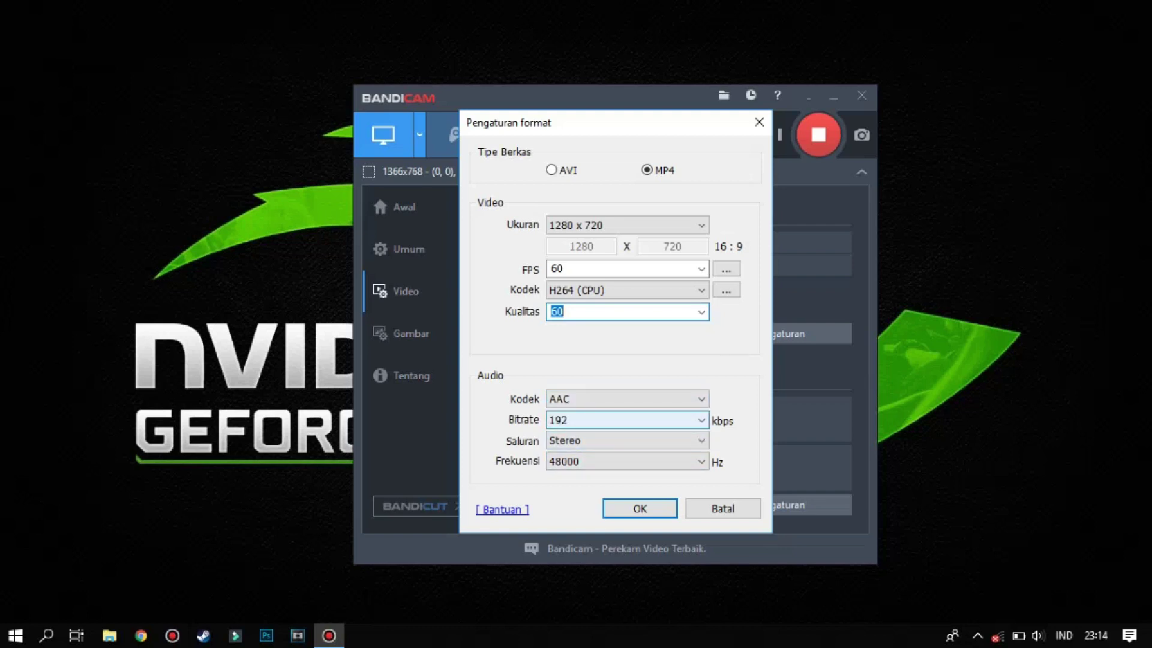
{"action": "left_click", "coordinate": [626, 398]}
{"action": "left_click", "coordinate": [626, 399]}
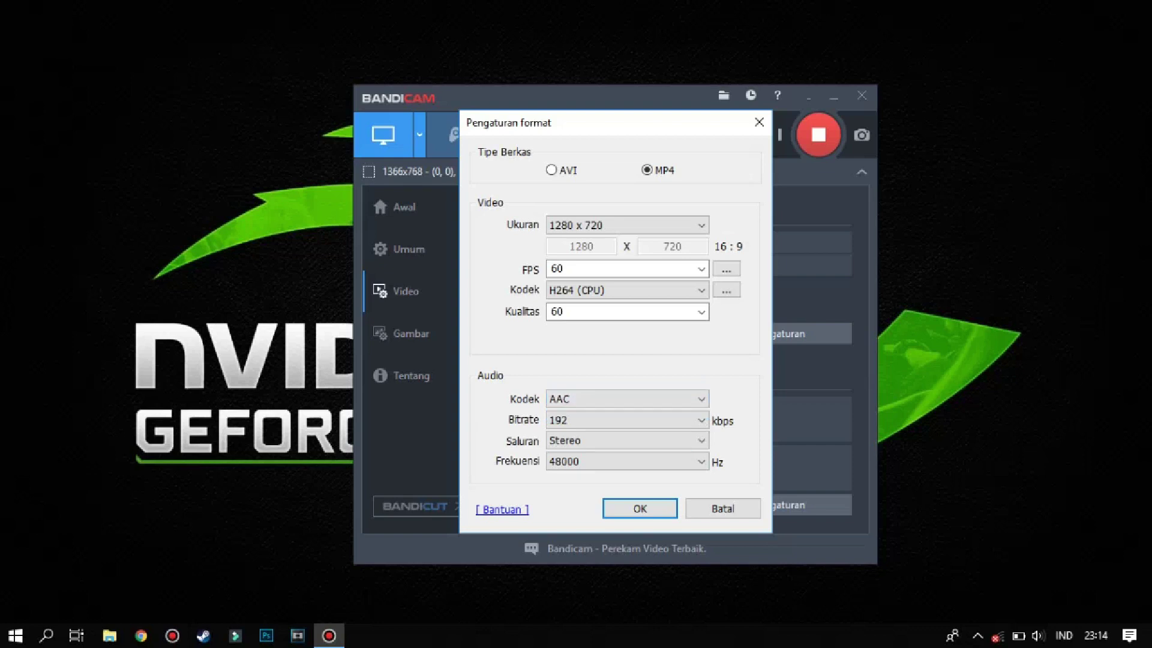
{"action": "left_click", "coordinate": [639, 508]}
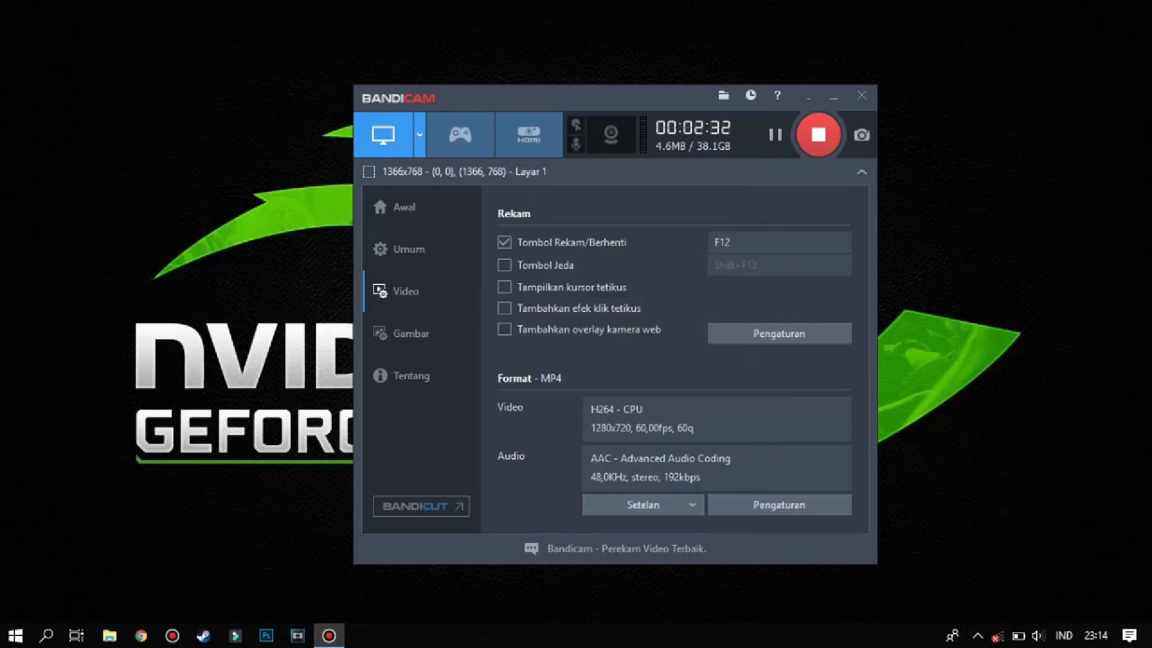
Step: View the image capture settings and the automatic recording options, and close the automatic recording dialog
{"action": "left_click", "coordinate": [421, 333]}
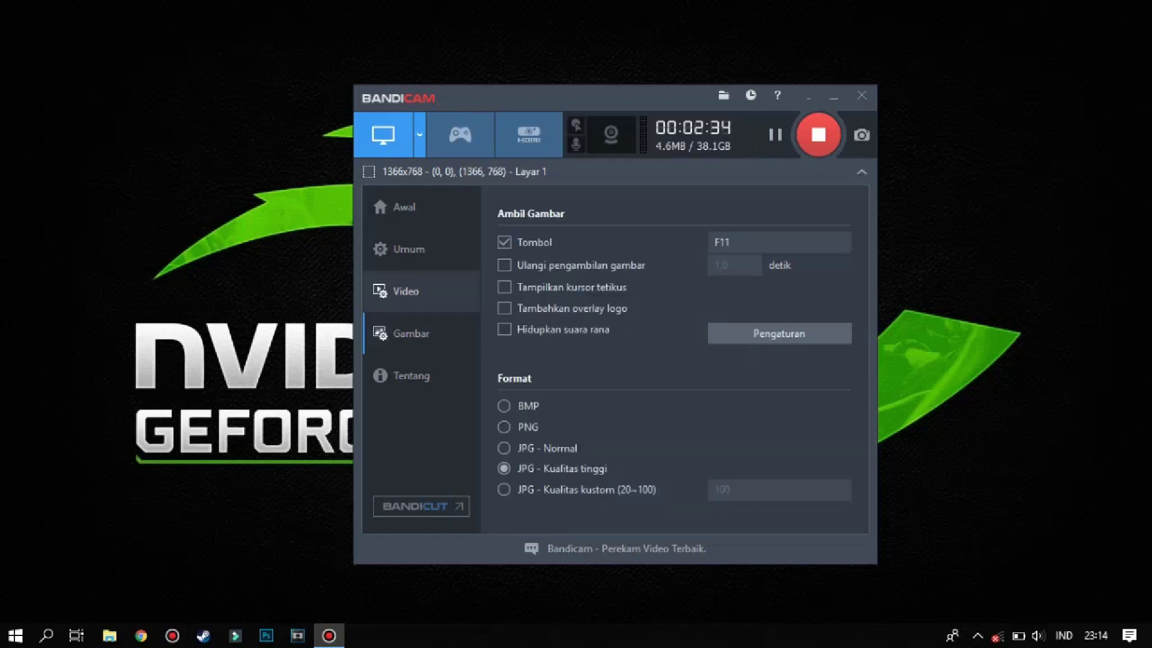
{"action": "left_click", "coordinate": [421, 291]}
{"action": "left_click", "coordinate": [420, 249]}
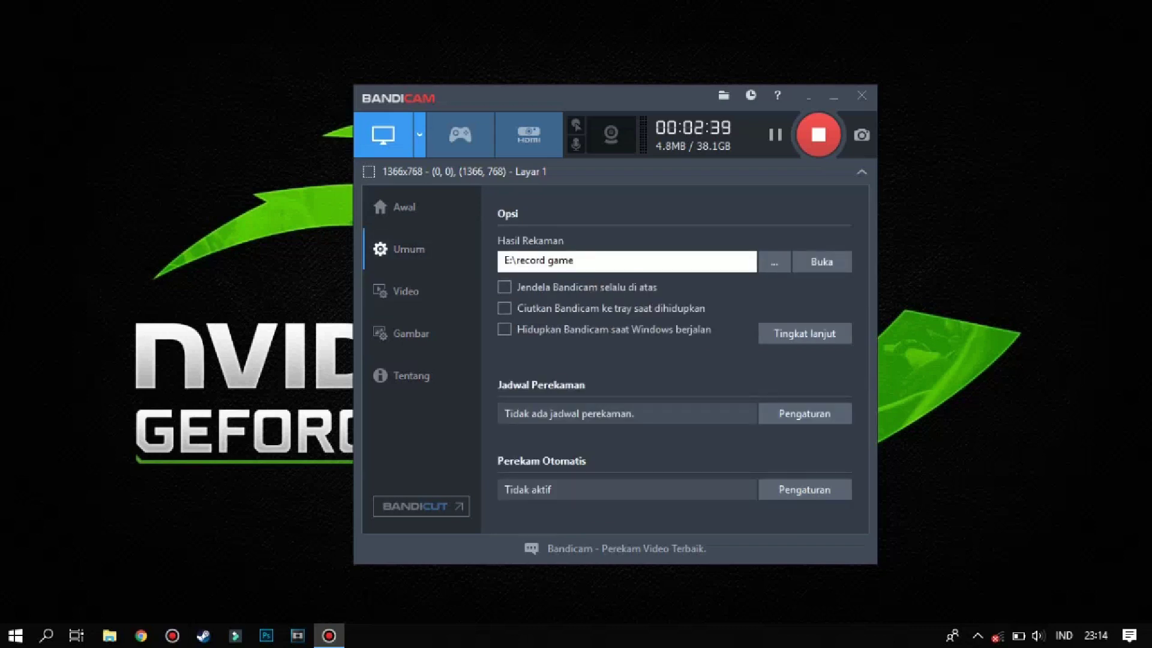
{"action": "left_click", "coordinate": [805, 489]}
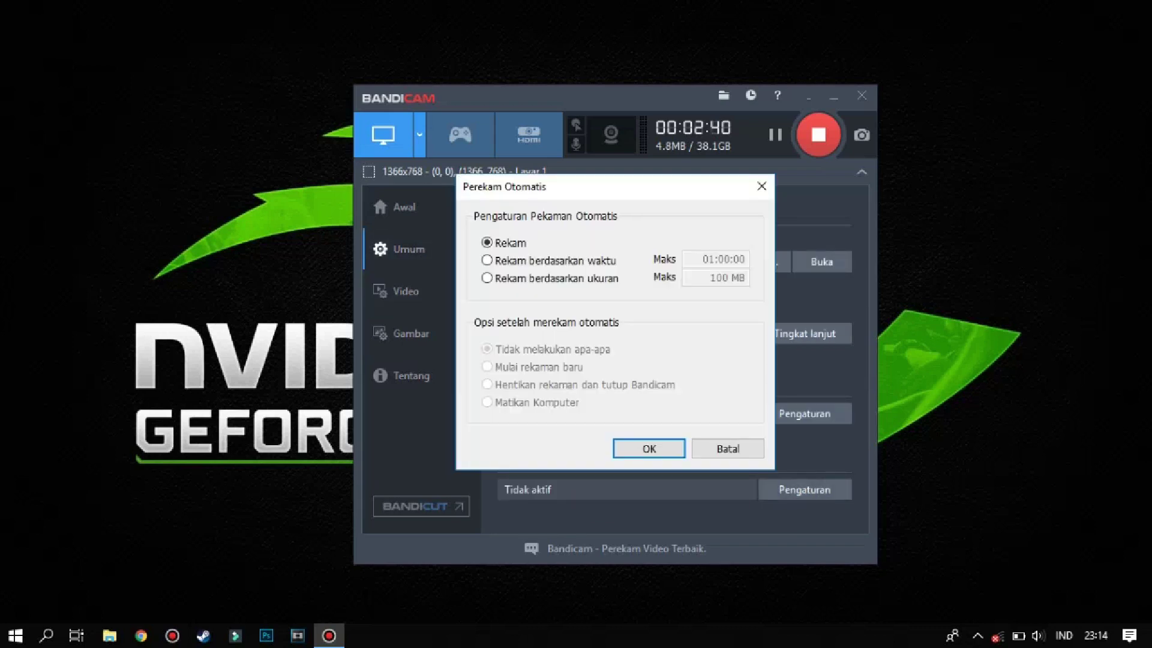
{"action": "left_click", "coordinate": [761, 186]}
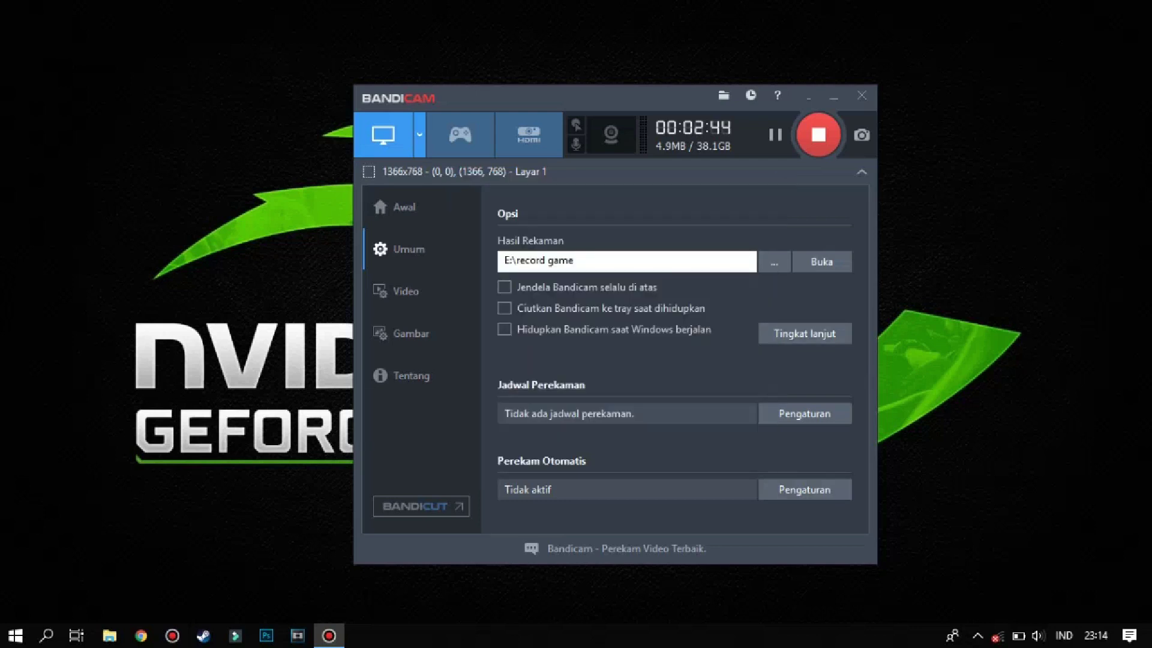
Step: Open the video recording settings and examine the selectable main sound devices and secondary microphone devices
{"action": "left_click", "coordinate": [405, 291]}
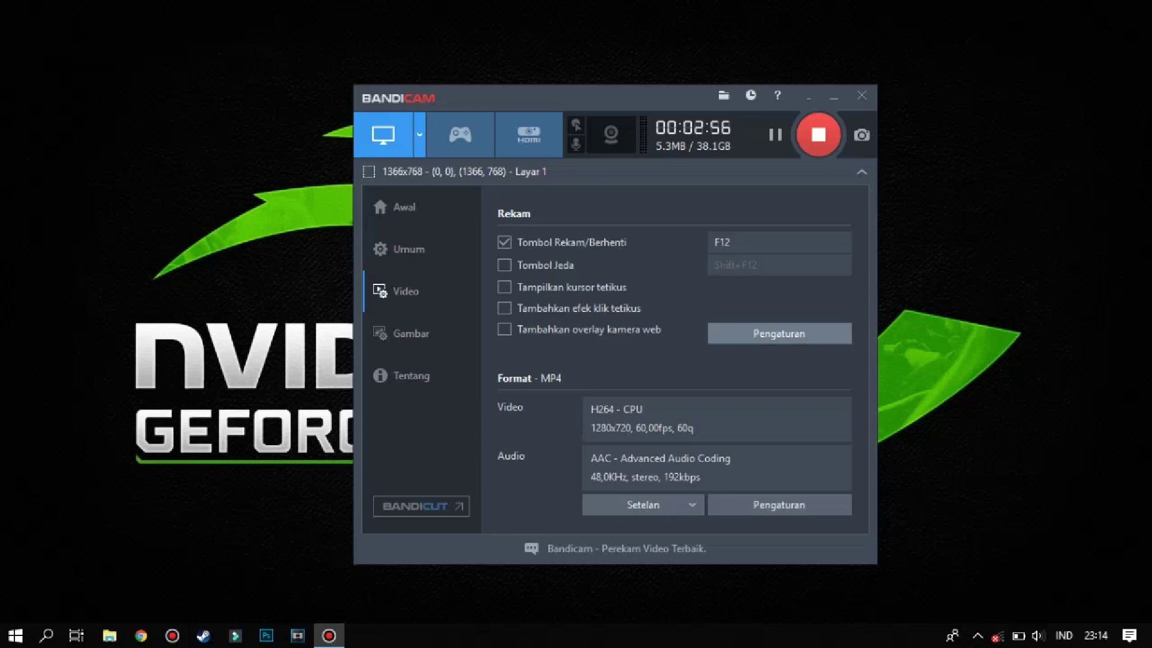
{"action": "left_click", "coordinate": [792, 339]}
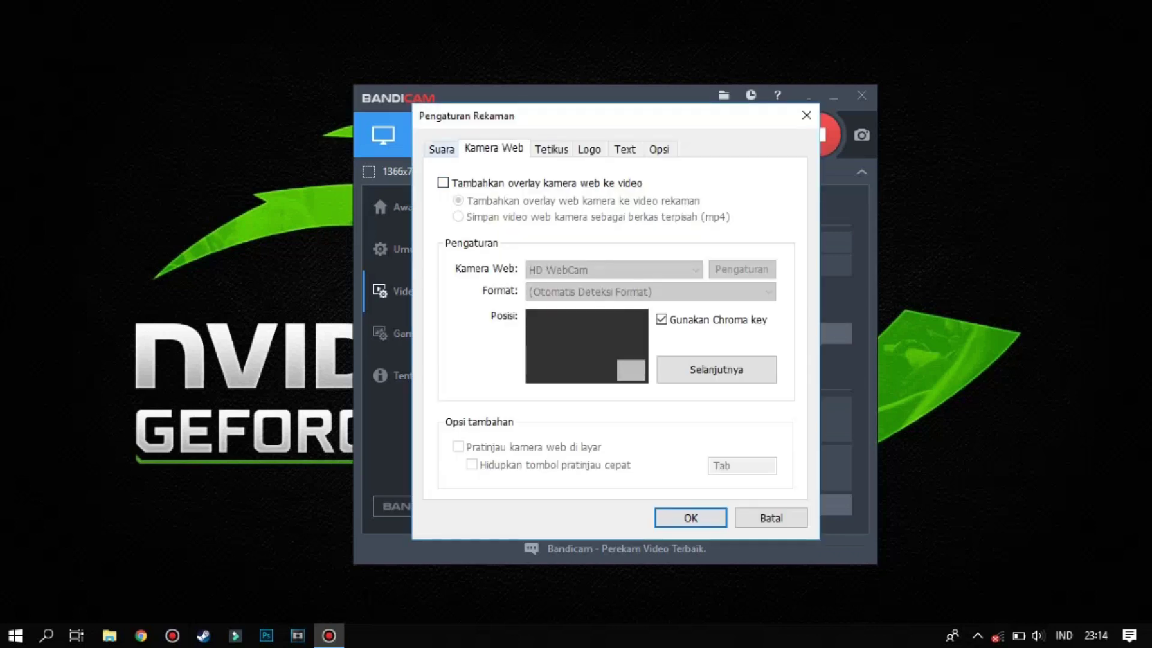
{"action": "left_click", "coordinate": [441, 148]}
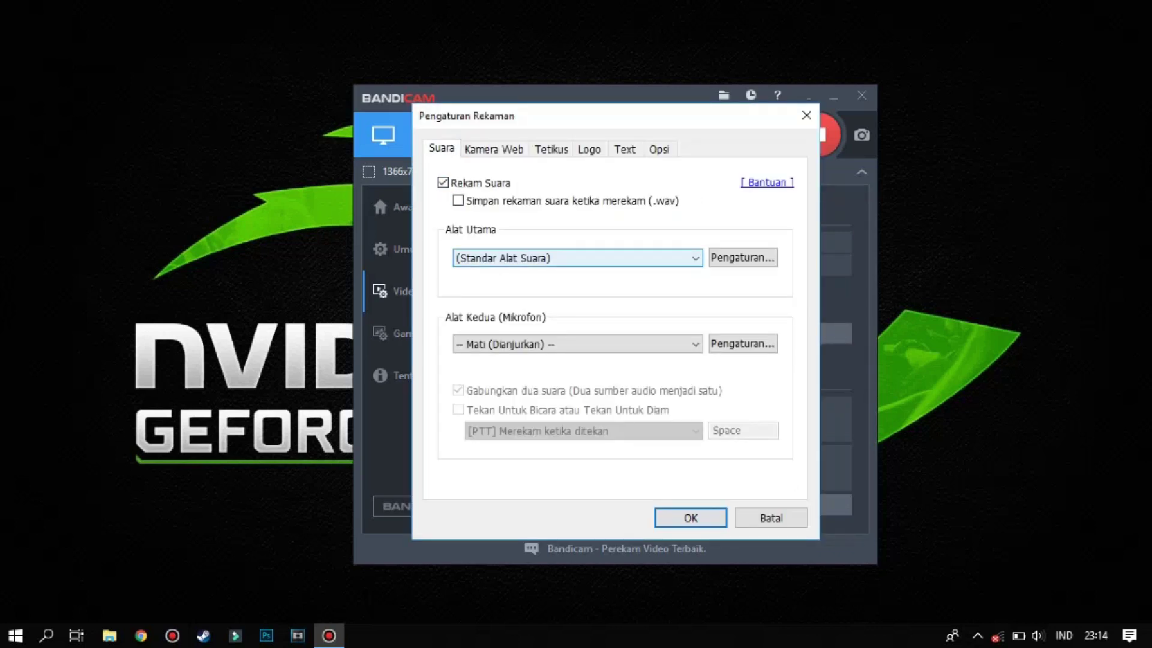
{"action": "left_click", "coordinate": [576, 257]}
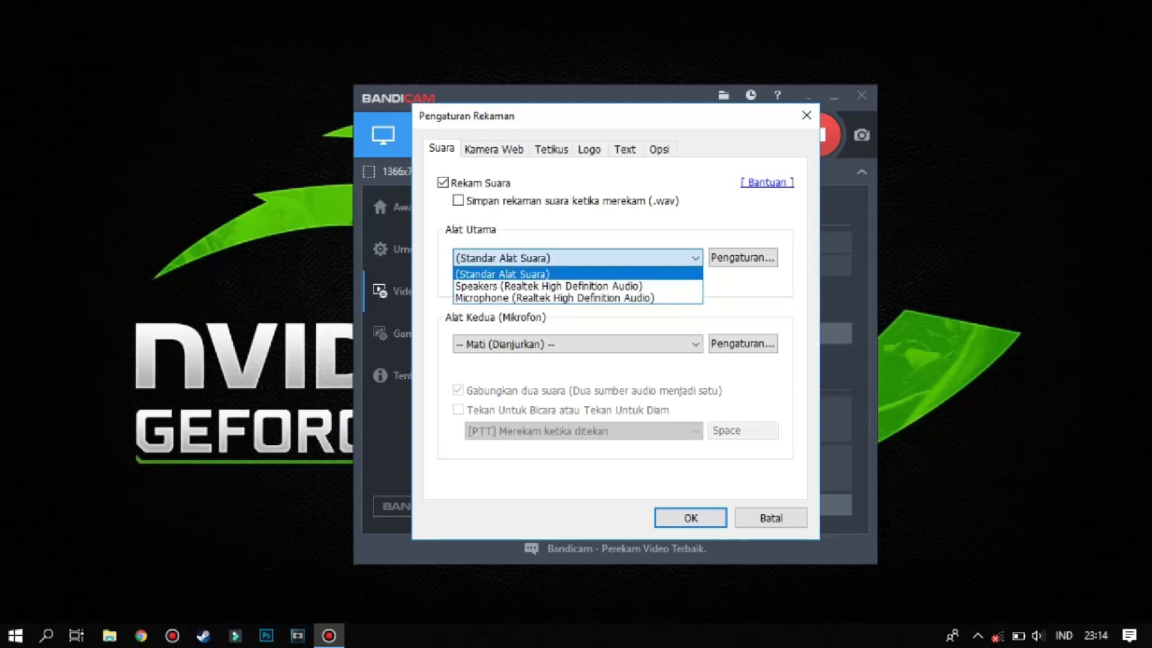
{"action": "left_click", "coordinate": [576, 257]}
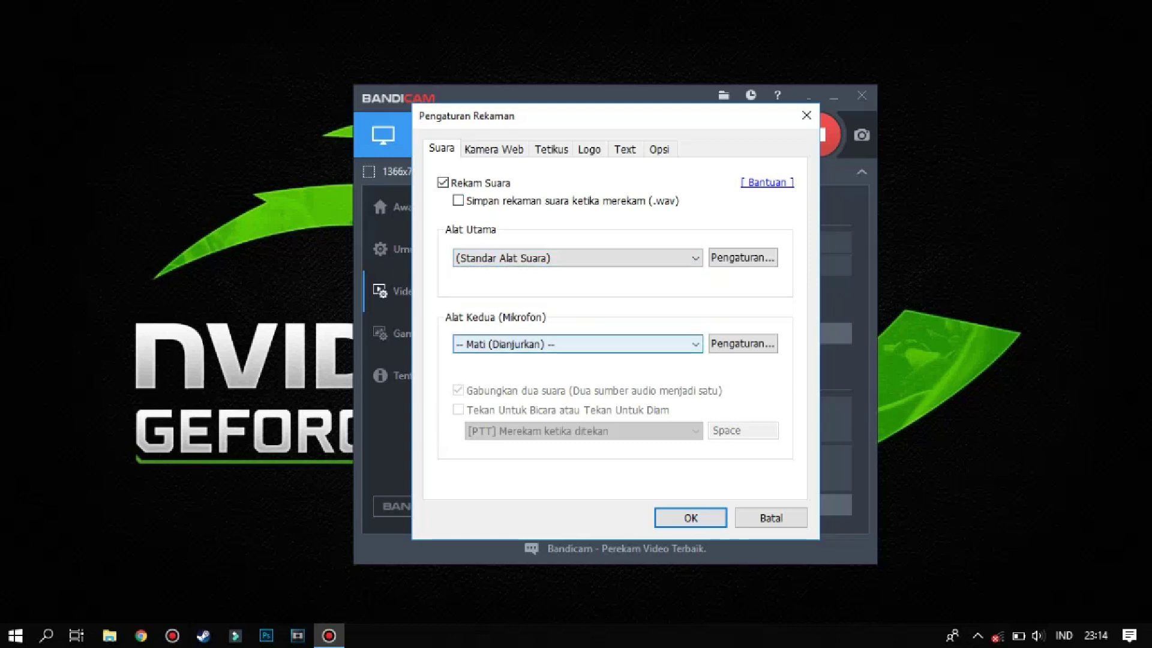
{"action": "left_click", "coordinate": [576, 344]}
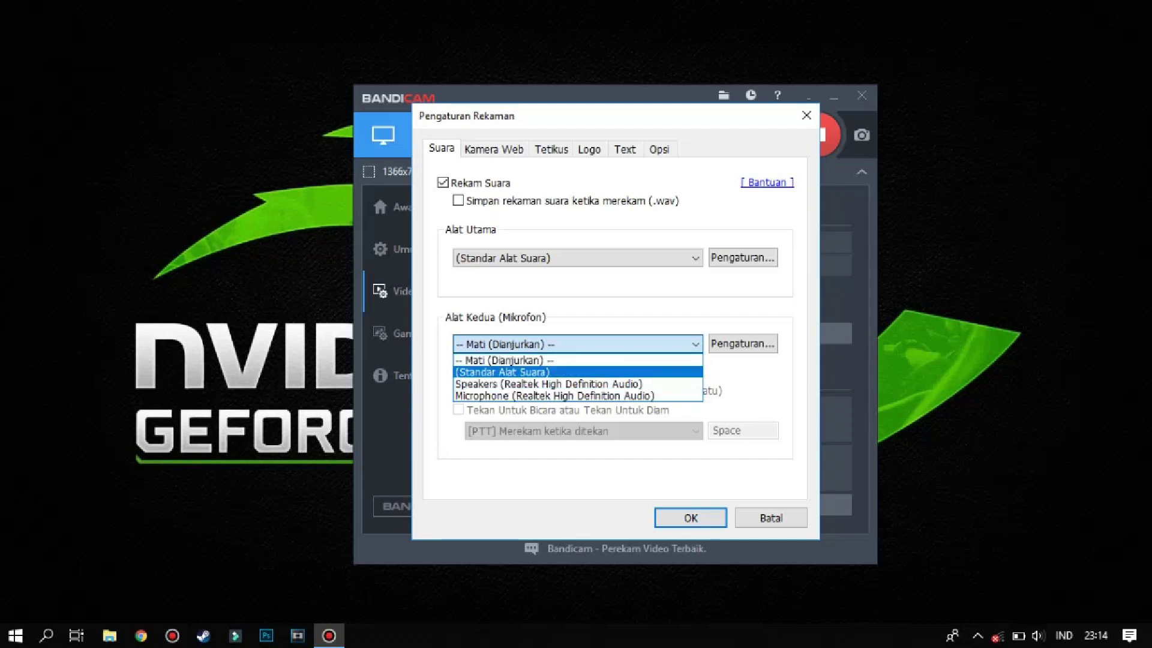
{"action": "key", "text": "Escape"}
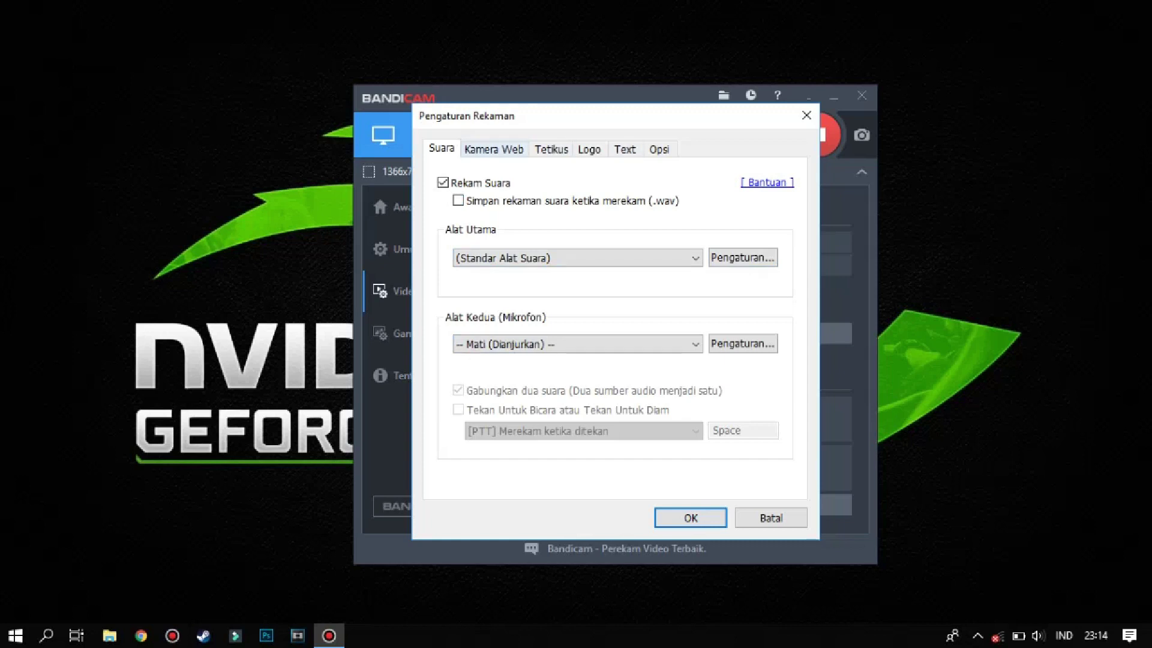
Step: View the webcam, mouse effect, logo, text overlay and recording priority options, and close the recording settings
{"action": "left_click", "coordinate": [493, 148]}
{"action": "key", "text": "ctrl+Tab"}
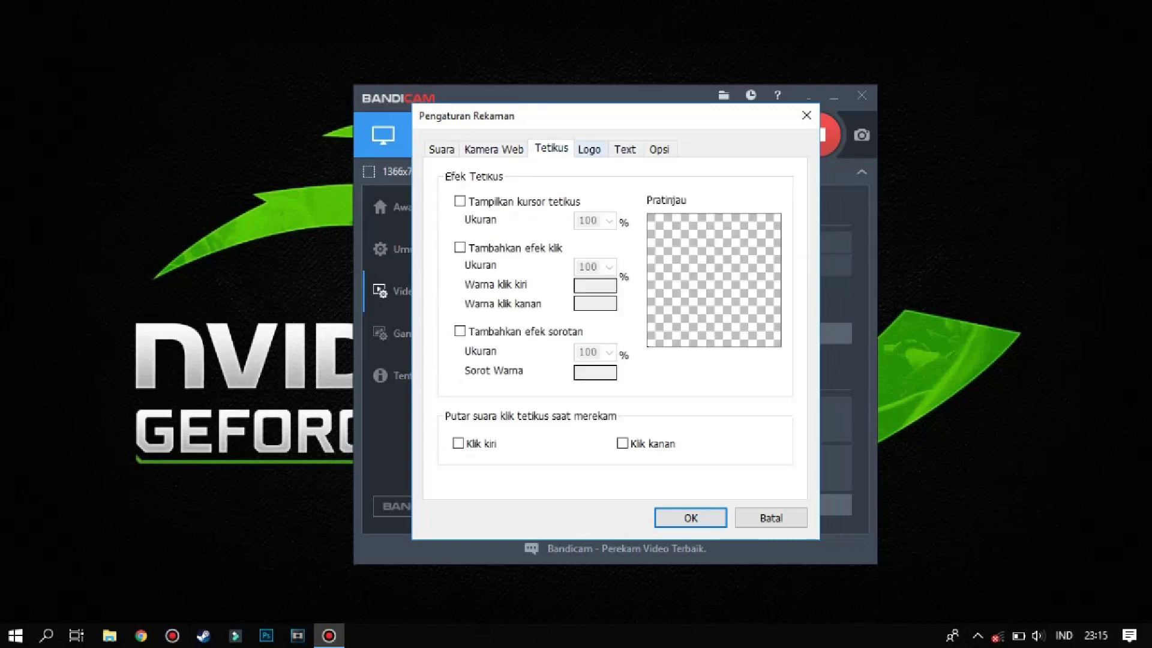
{"action": "key", "text": "ctrl+Tab"}
{"action": "key", "text": "ctrl+Tab"}
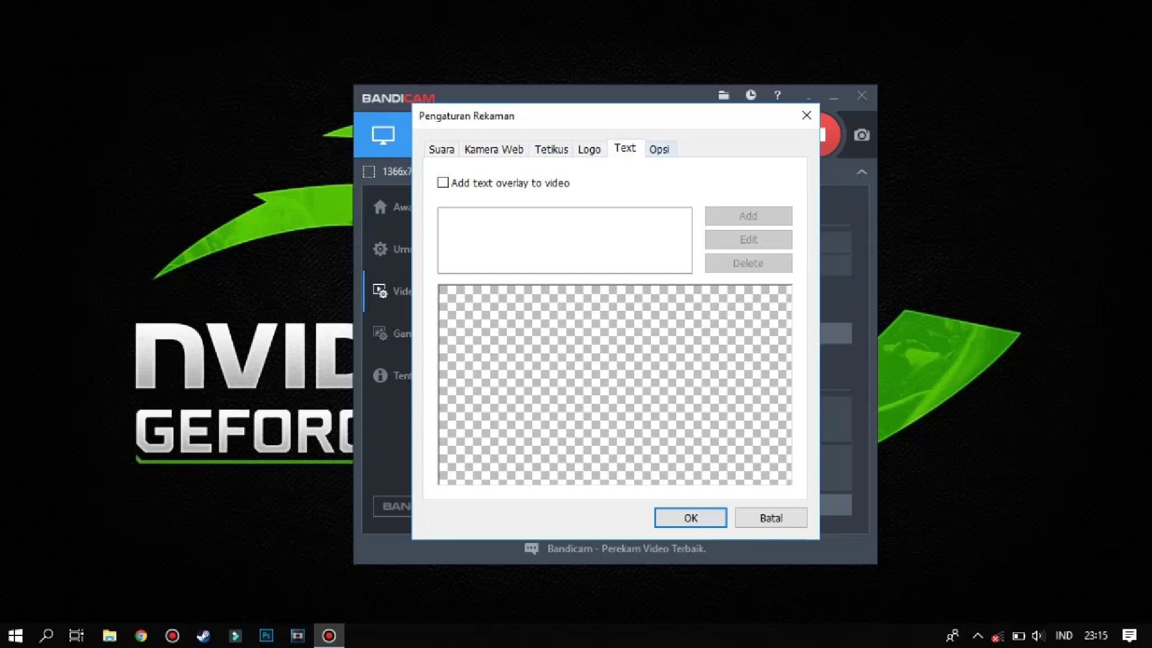
{"action": "left_click", "coordinate": [658, 149]}
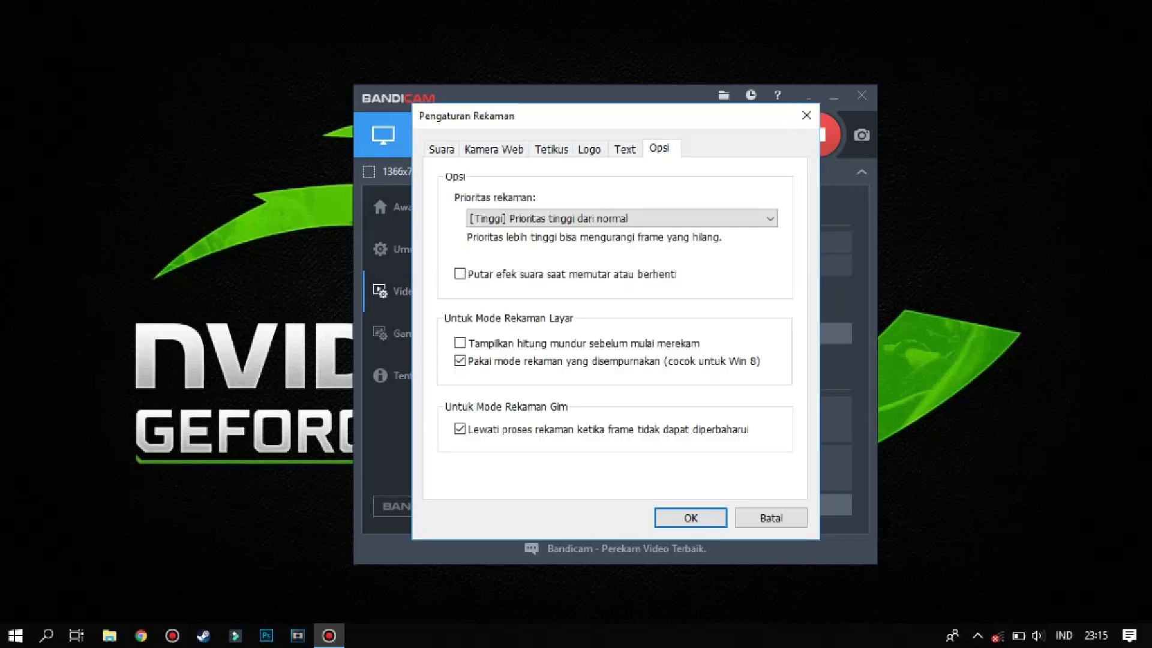
{"action": "left_click", "coordinate": [805, 115]}
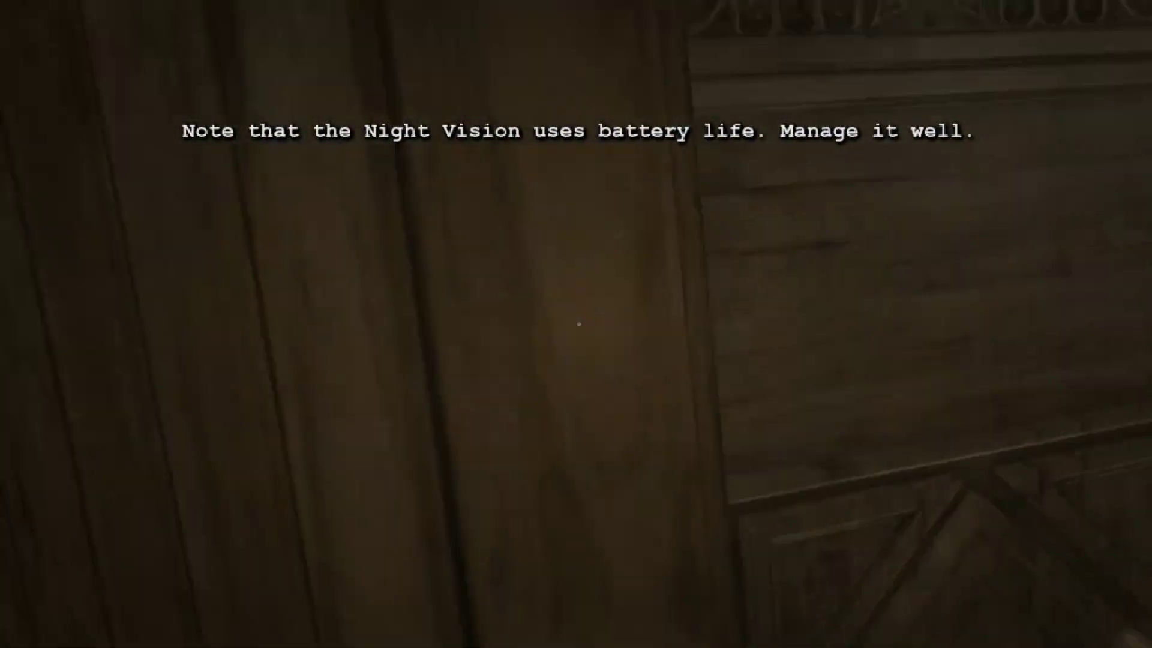
{"action": "key", "text": "w"}
{"action": "key", "text": "w"}
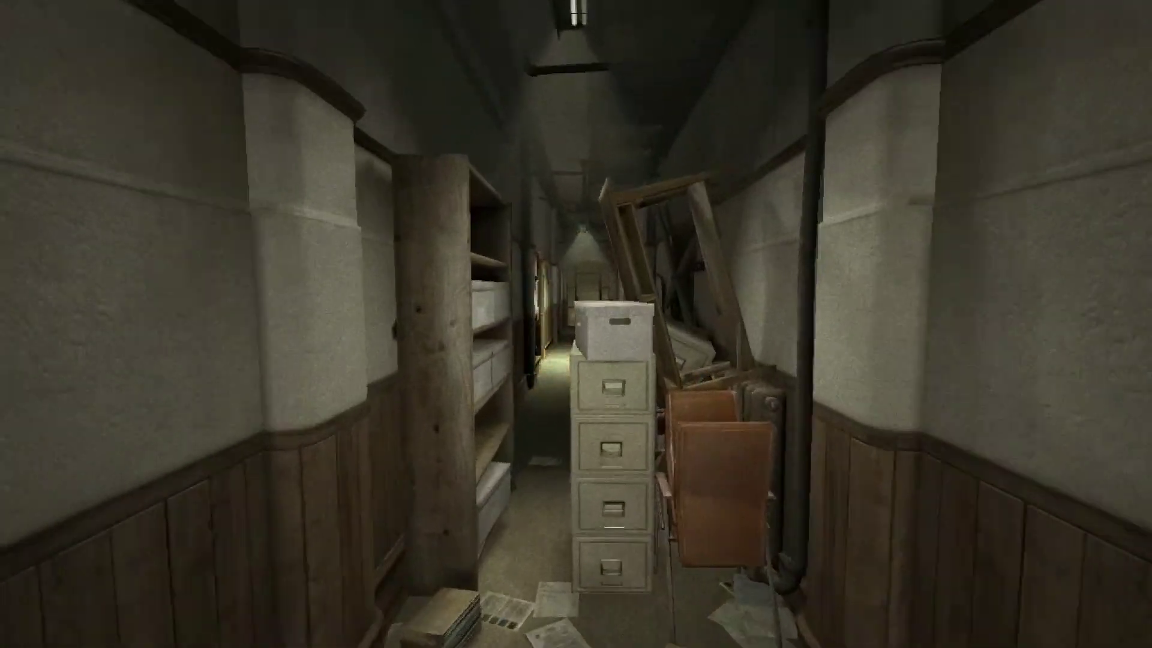
{"action": "key", "text": "w"}
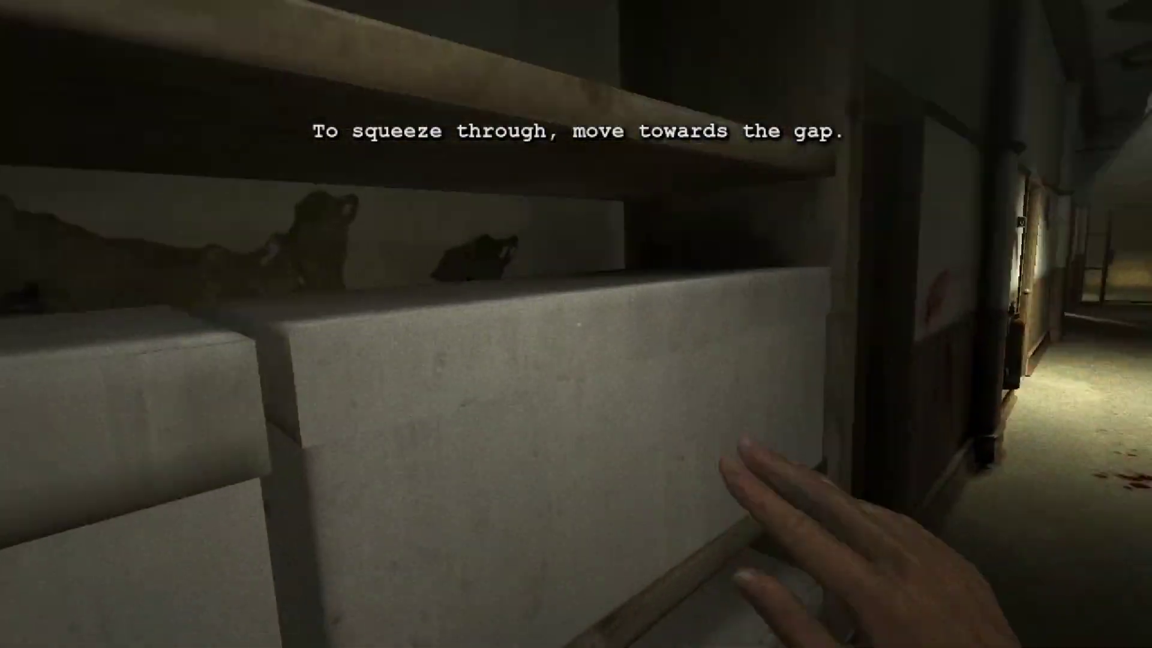
{"action": "key", "text": "w"}
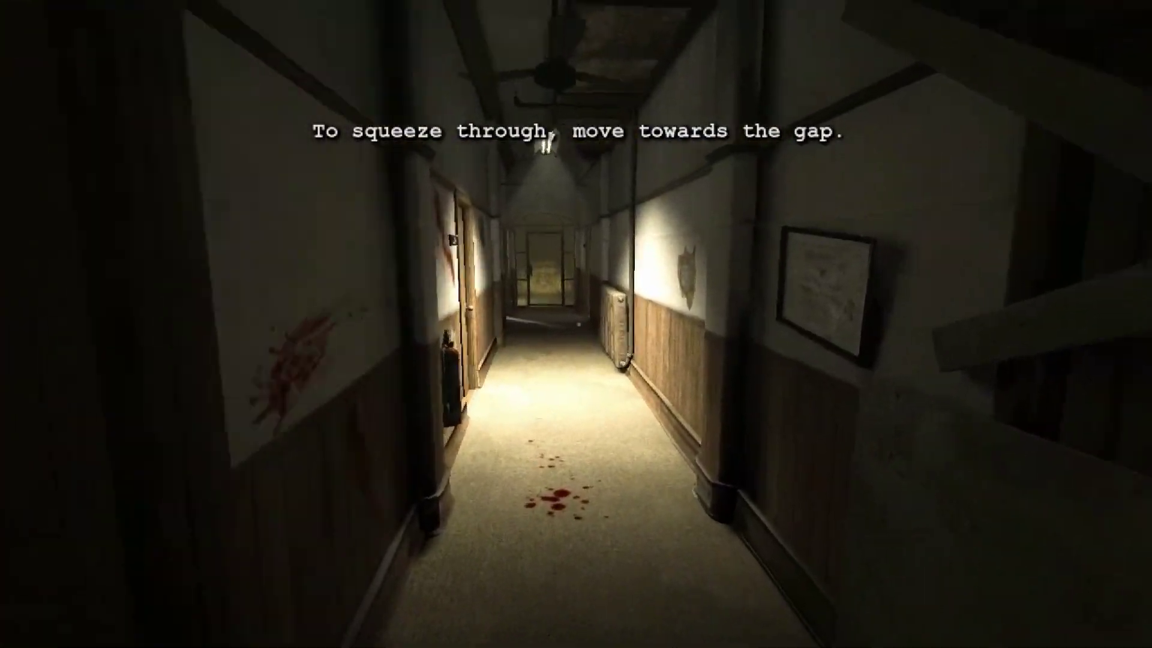
{"action": "key", "text": "w"}
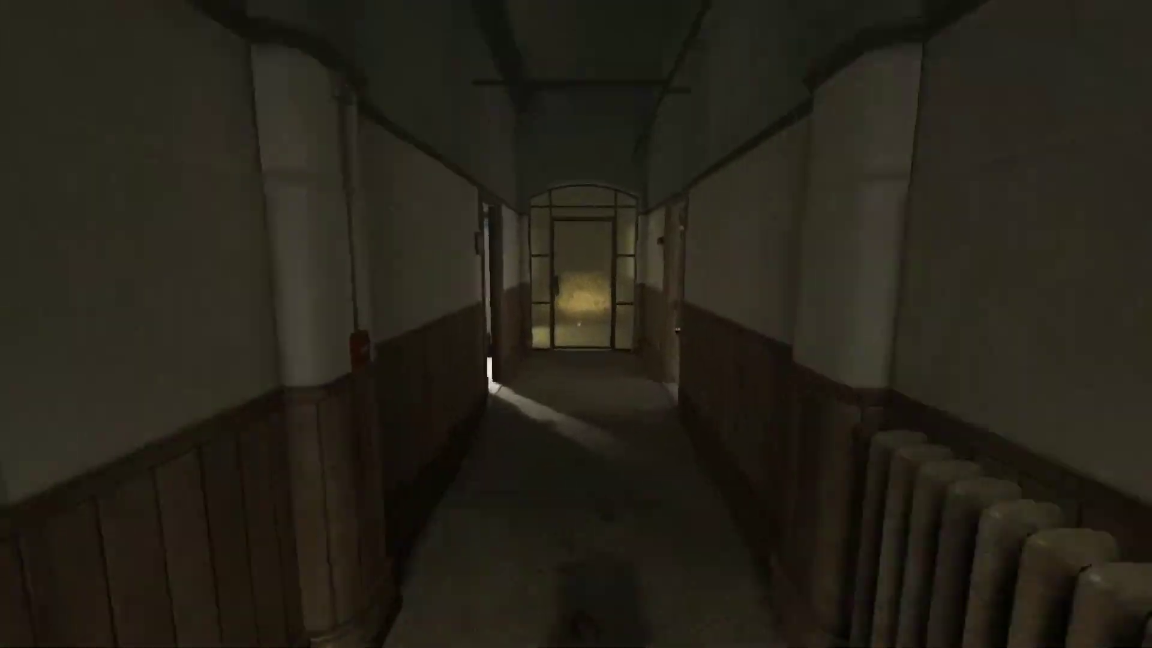
{"action": "key", "text": "w"}
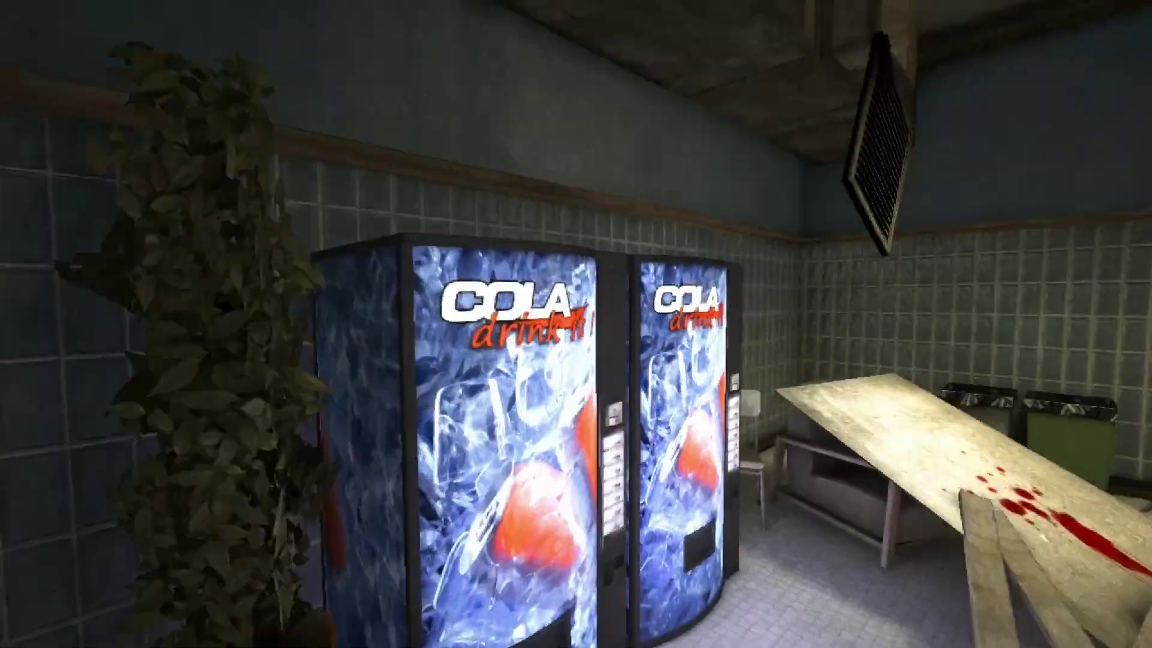
{"action": "key", "text": "space"}
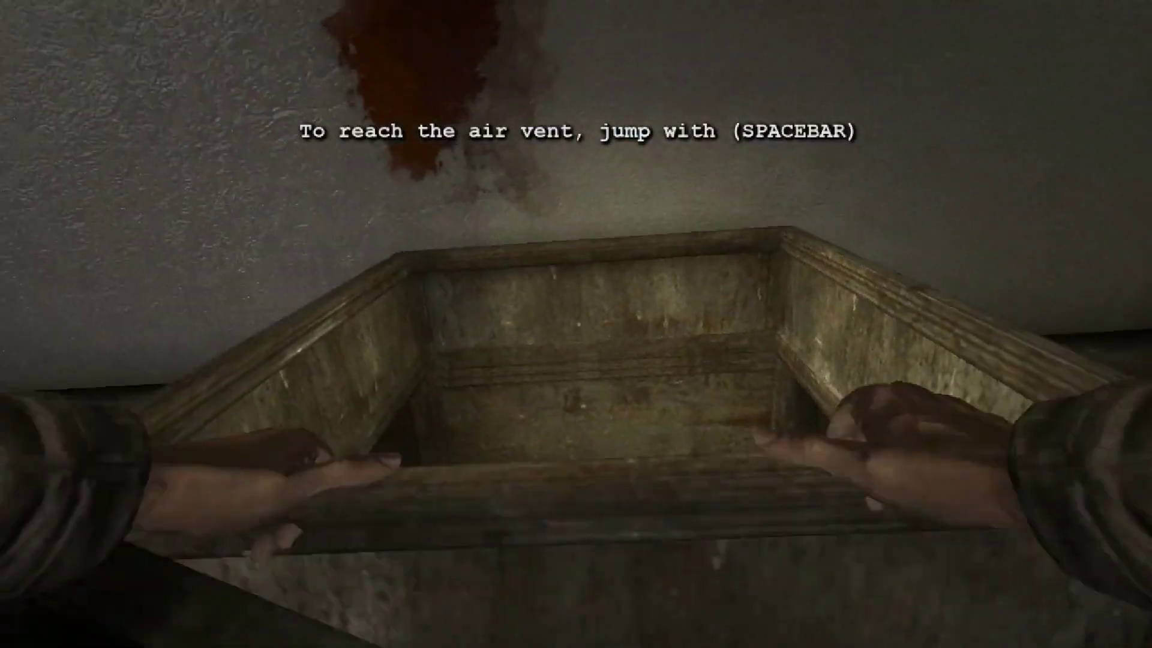
{"action": "key", "text": "w"}
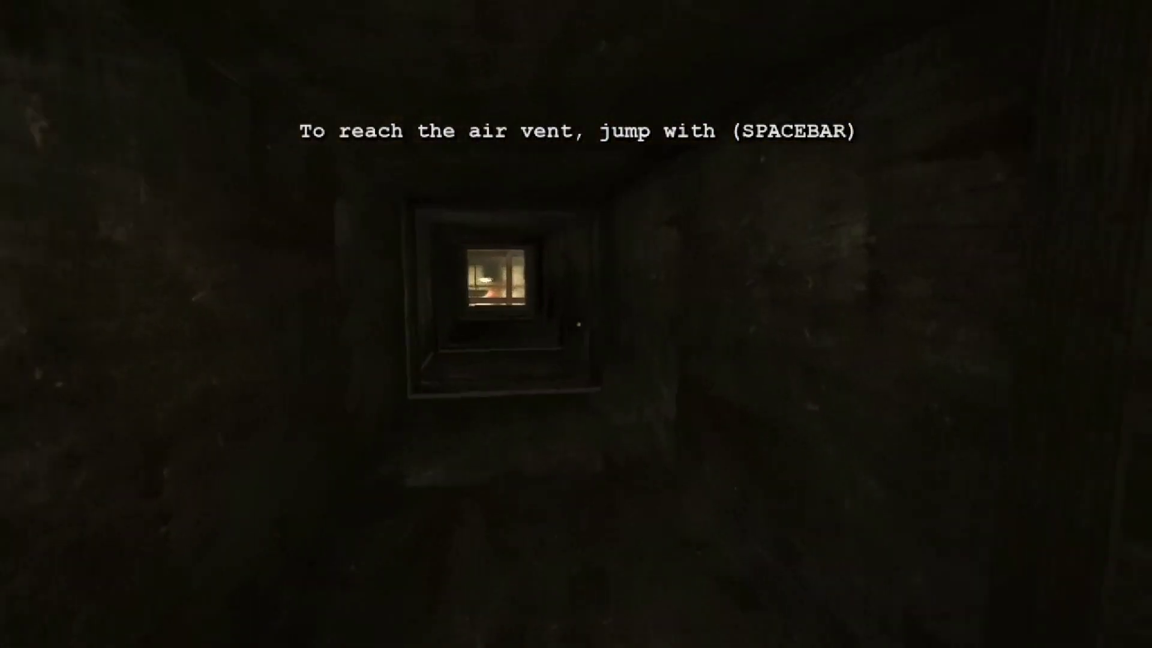